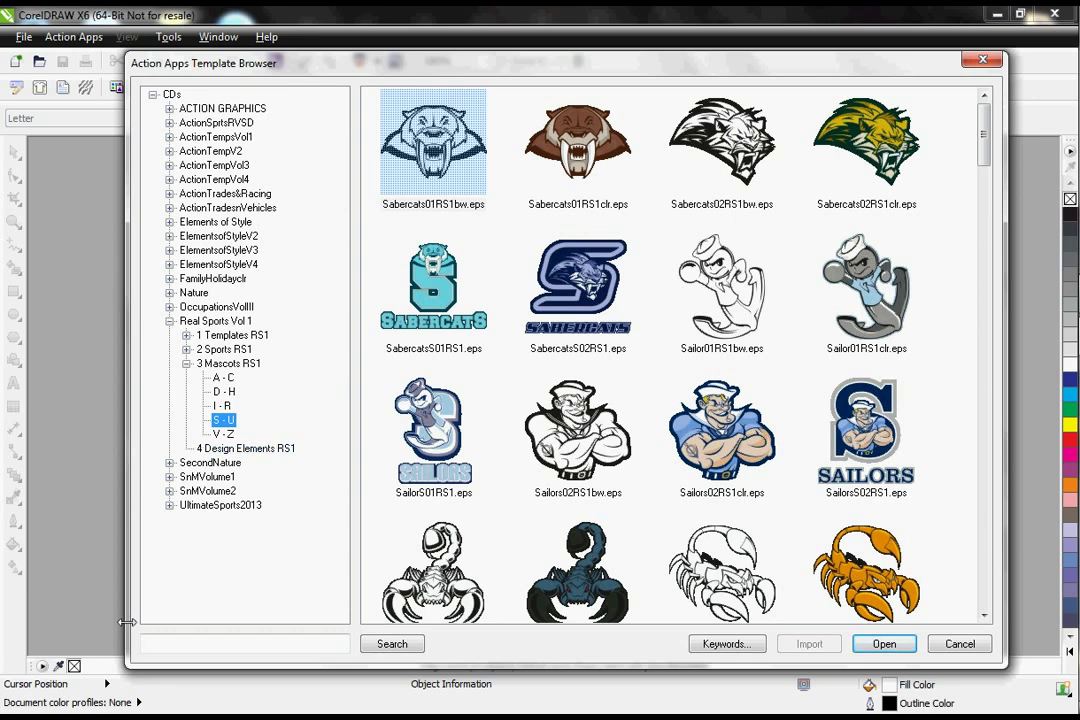
# Step: Search the library for CDR and open BaseballTemp11RS1.cdr in the Template Editor
pyautogui.click(174, 640)
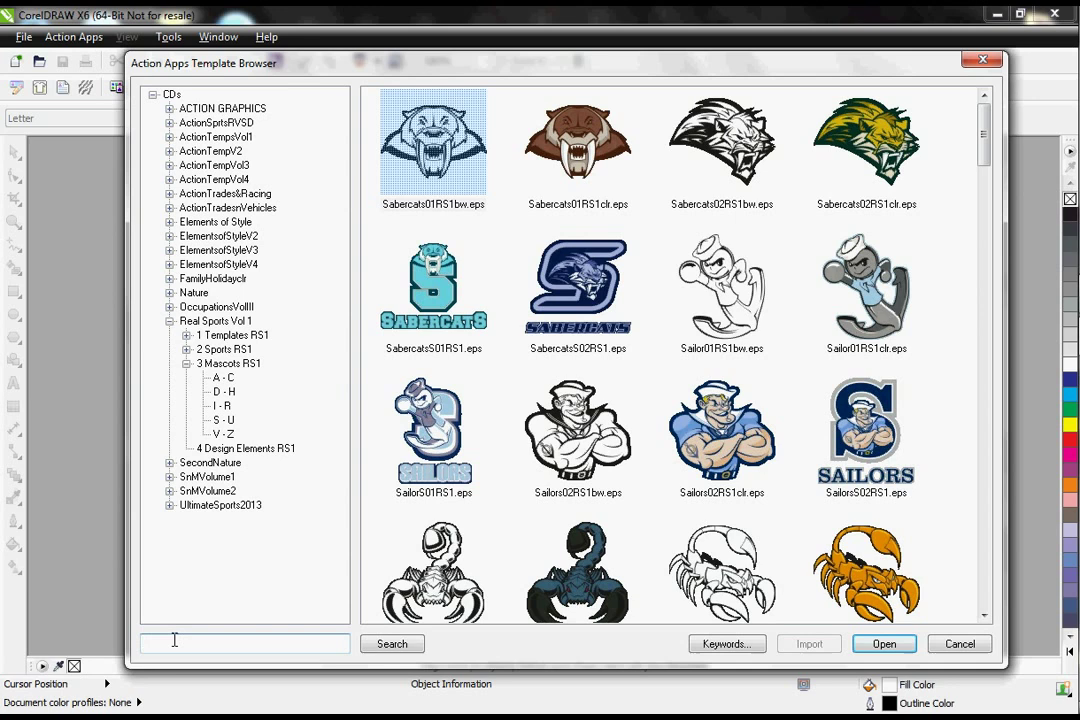
pyautogui.write('CDR')
pyautogui.press('Return')
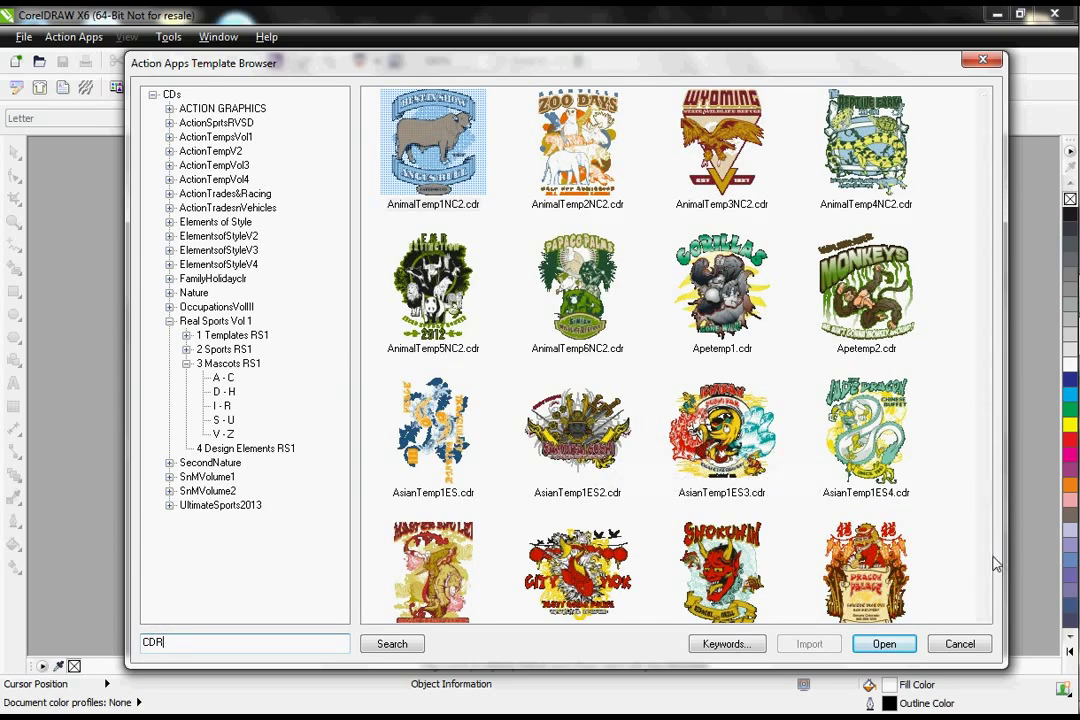
pyautogui.click(984, 617)
pyautogui.scroll(-10, 984, 617)
pyautogui.scroll(-9, 984, 617)
pyautogui.scroll(-8, 984, 617)
pyautogui.click(850, 505)
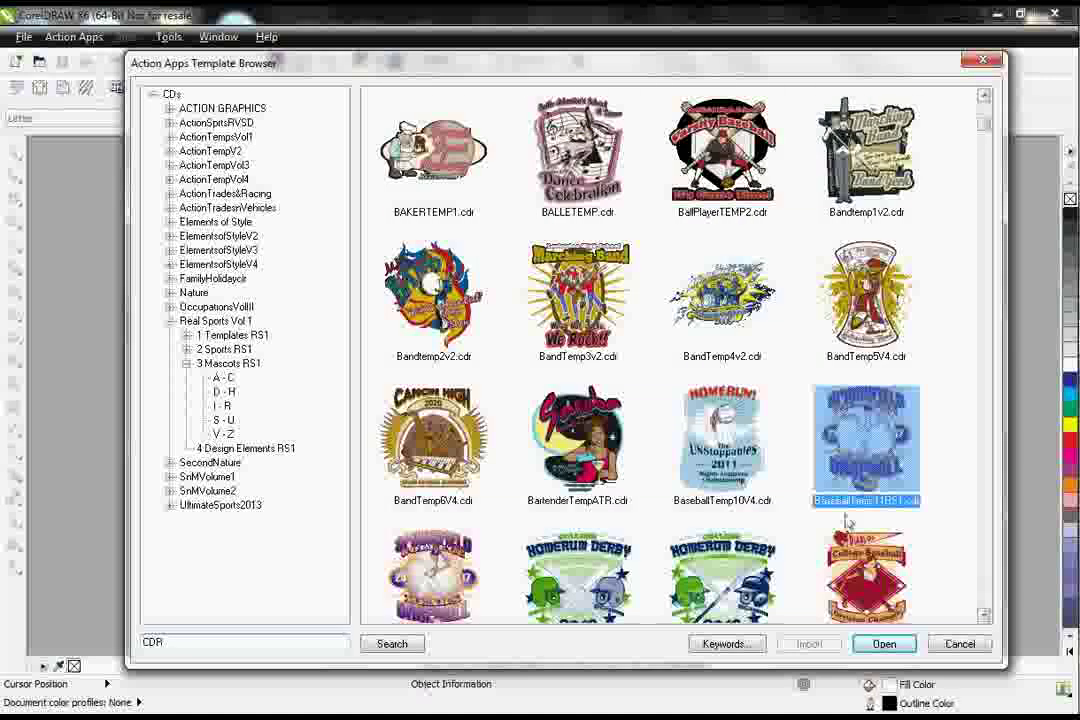
pyautogui.click(884, 645)
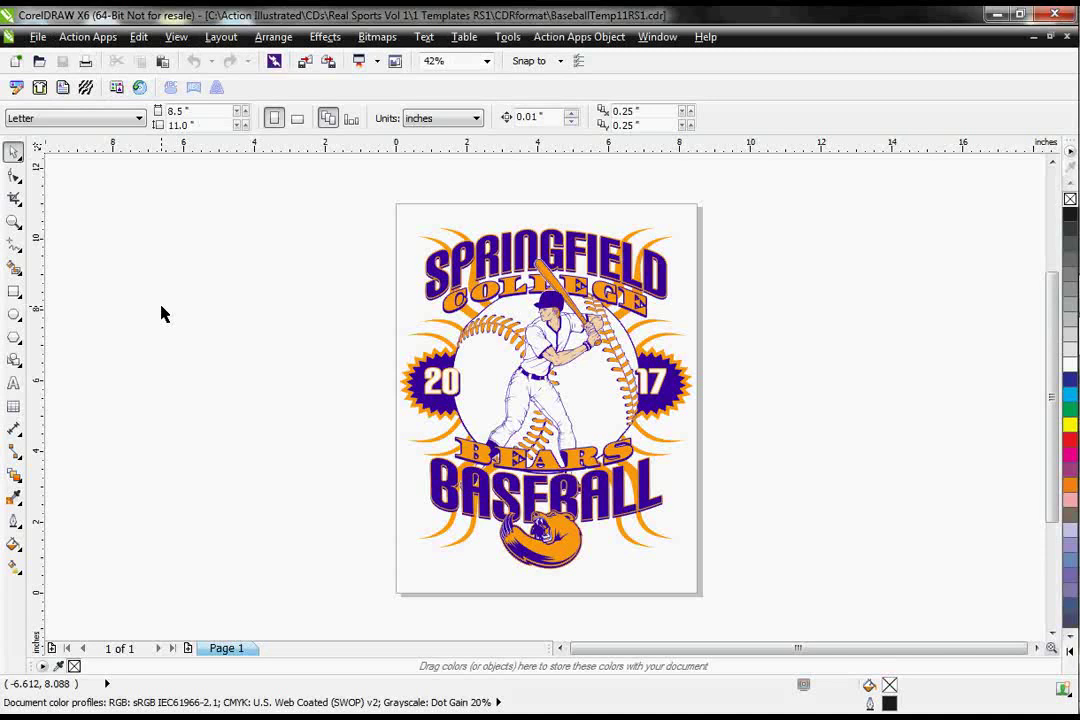
pyautogui.click(16, 88)
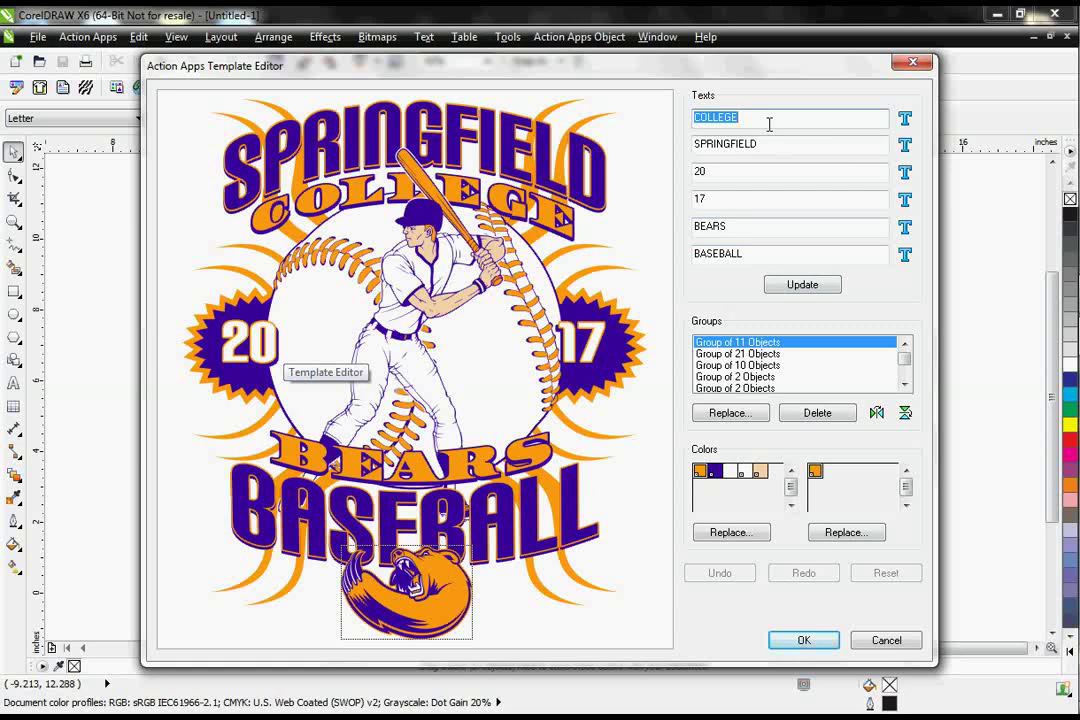
# Step: Replace the top text lines with ILLUSTRATED and ACTION, and the year with 20 14
pyautogui.write('A')
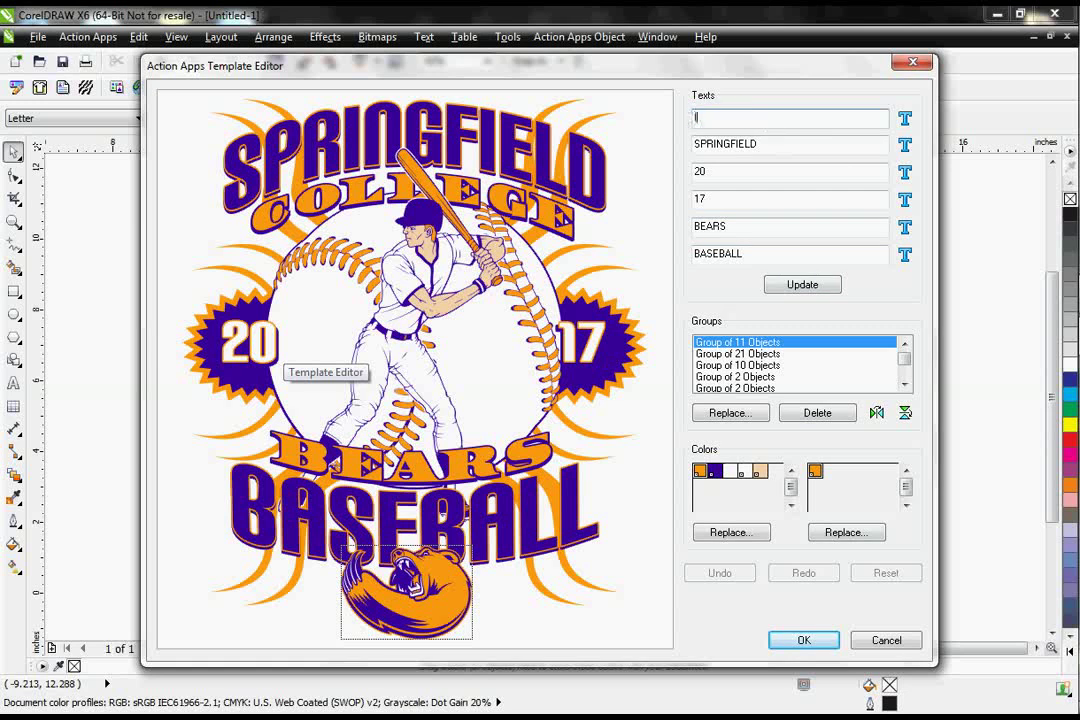
pyautogui.write('LLUSTRATED')
pyautogui.press('Tab')
pyautogui.write('ACTION')
pyautogui.press('Tab')
pyautogui.write('20')
pyautogui.press('Tab')
pyautogui.write('1')
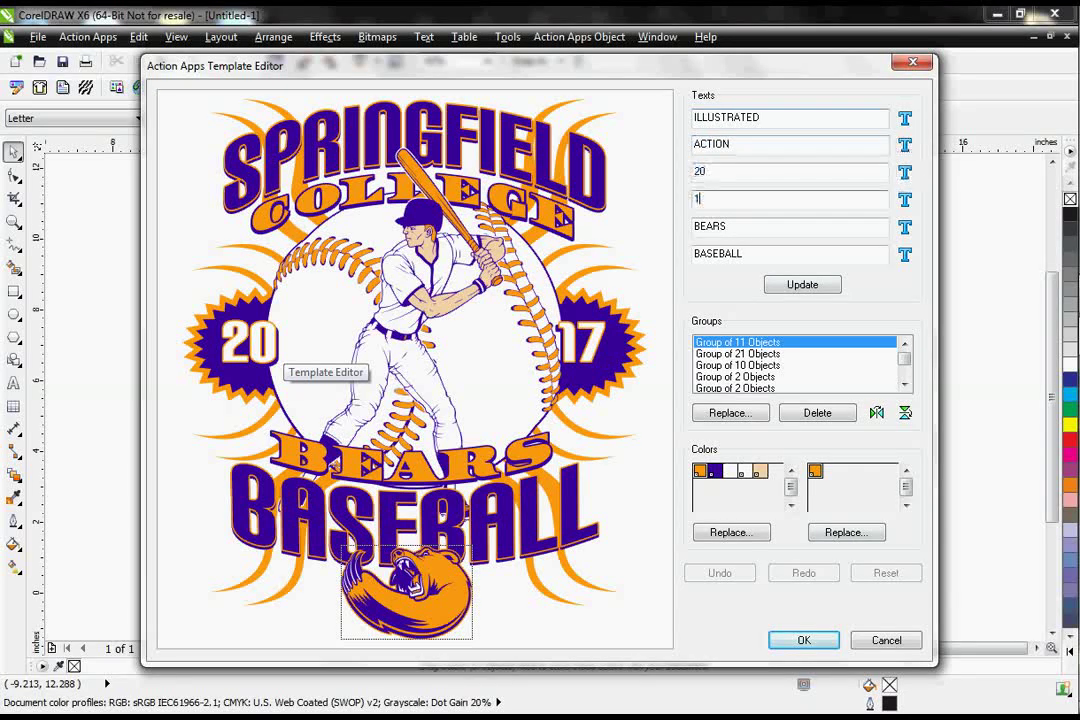
# Step: Change BEARS to TIGERS and BASEBALL to SOCCER, then update the design
pyautogui.press('Tab')
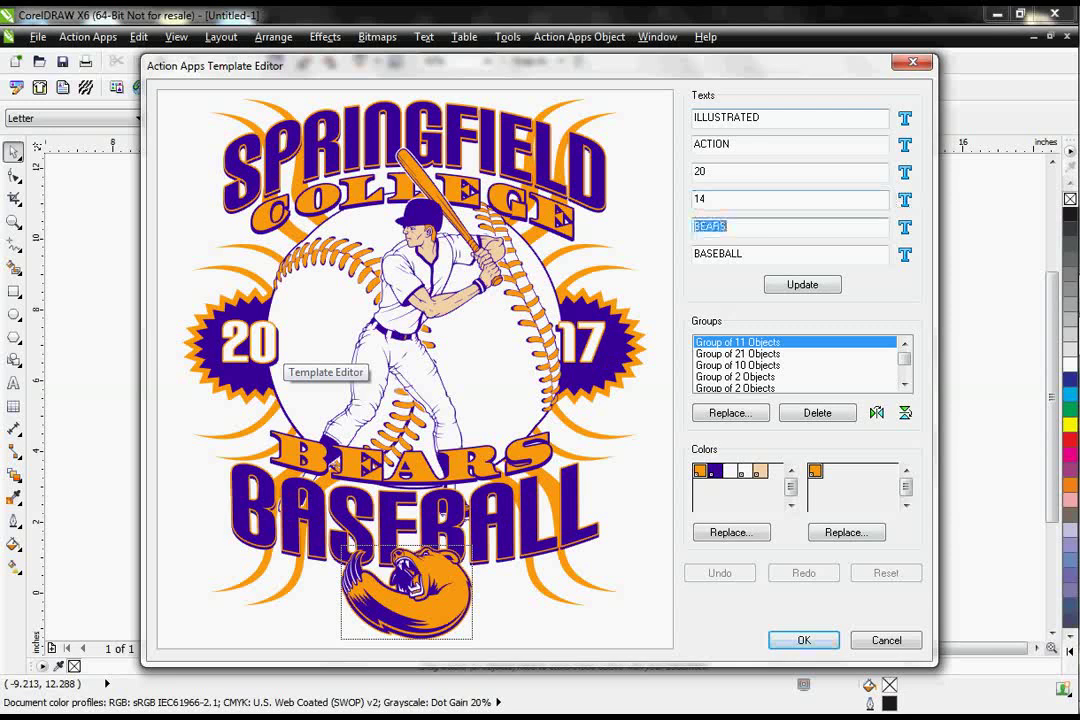
pyautogui.write('TIGERS')
pyautogui.press('Tab')
pyautogui.write('SOCCER')
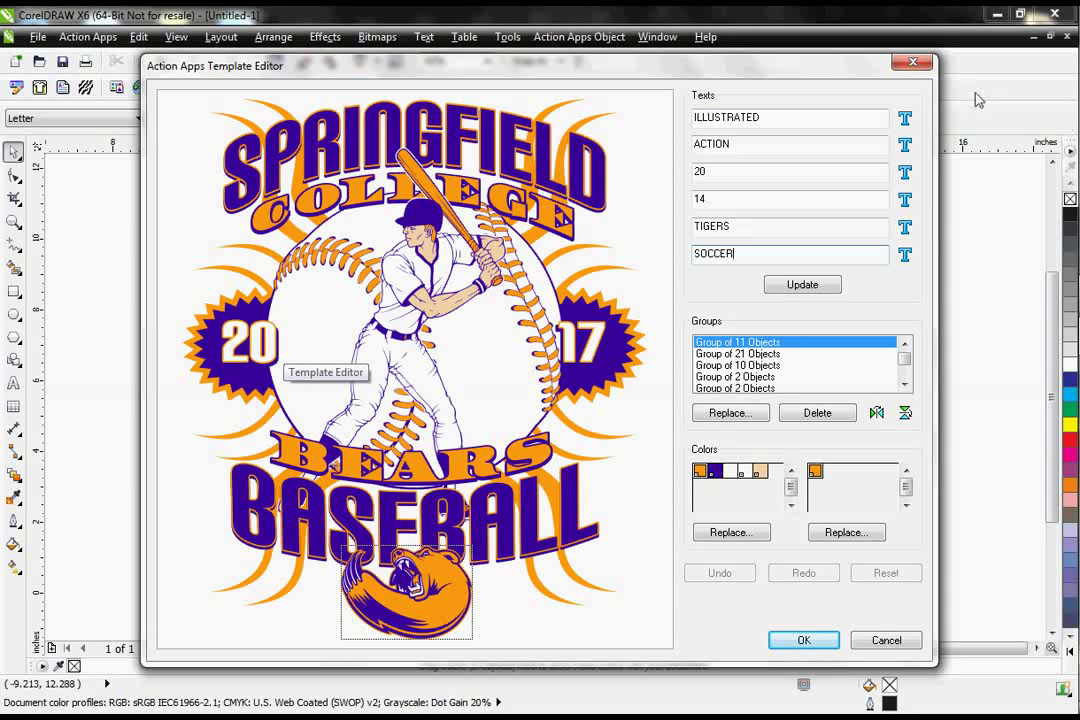
pyautogui.click(804, 285)
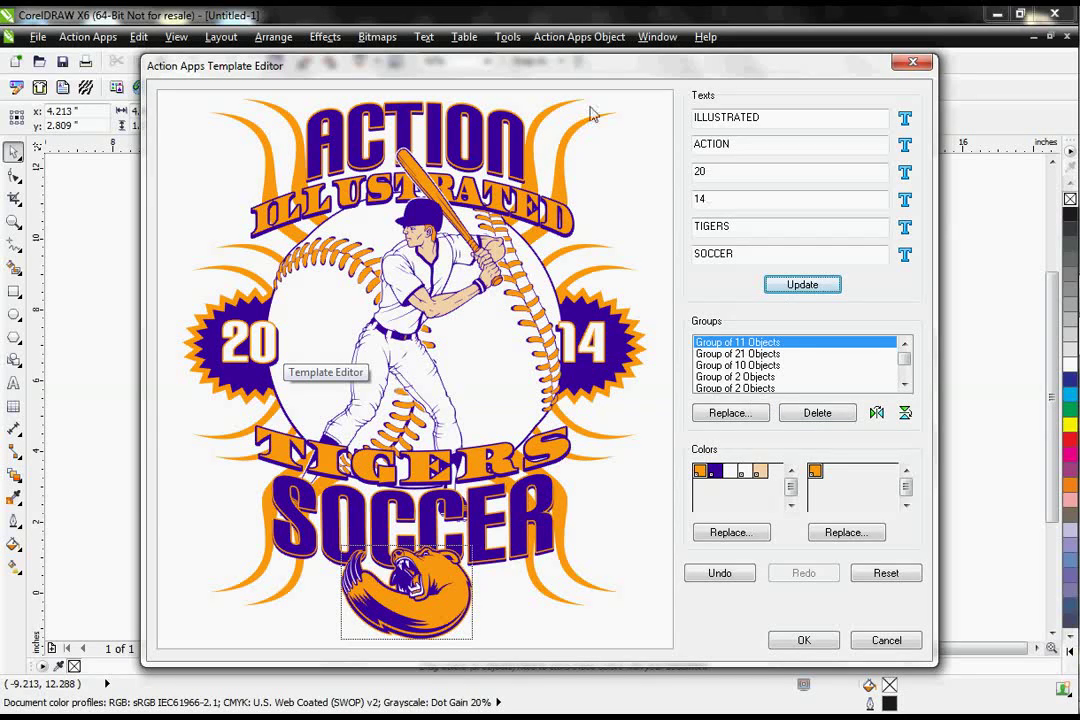
pyautogui.click(411, 276)
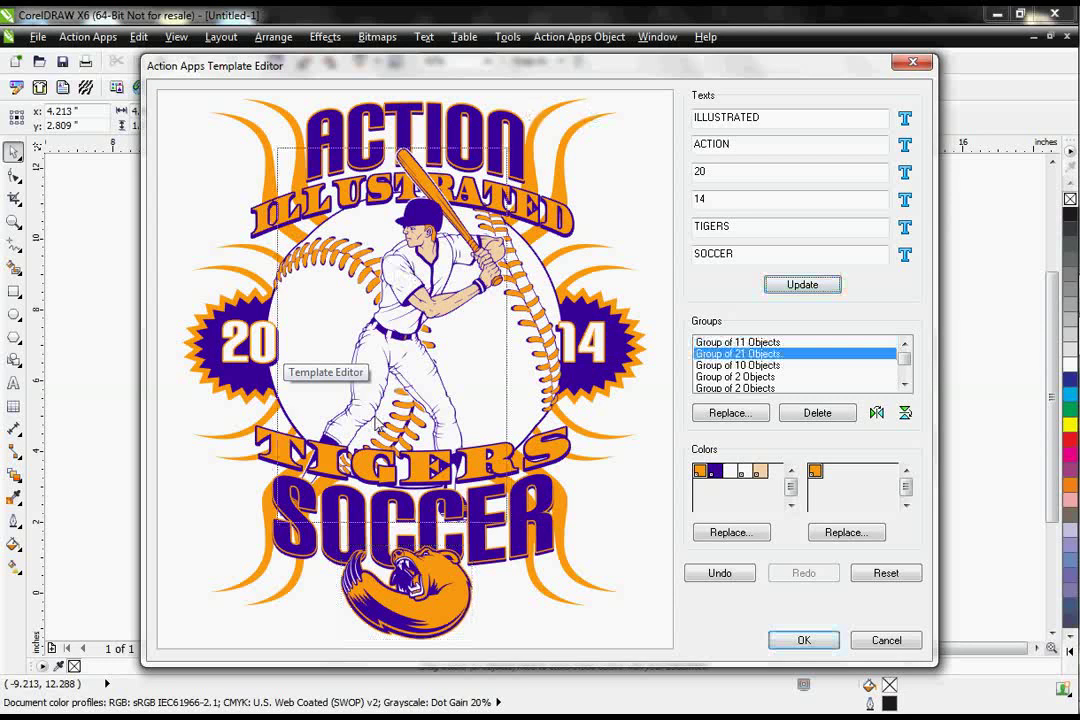
# Step: Search the library for 'tiger' and replace the batter artwork with Tiger15V4clr.eps
pyautogui.click(752, 410)
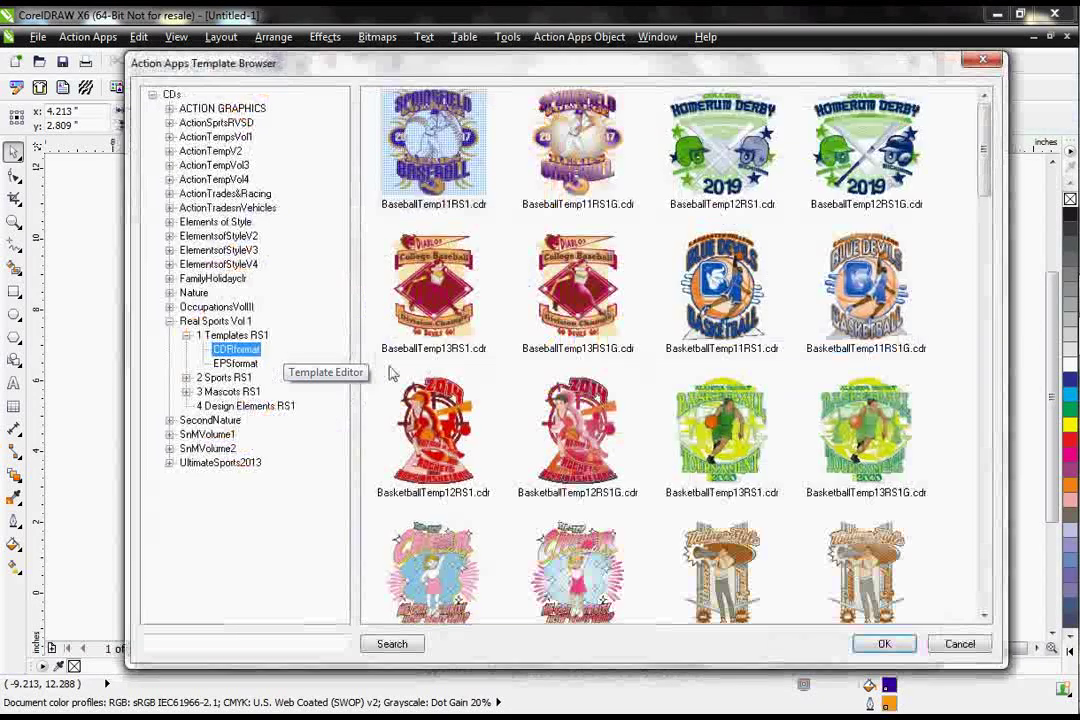
pyautogui.click(188, 644)
pyautogui.write('tiger')
pyautogui.press('Return')
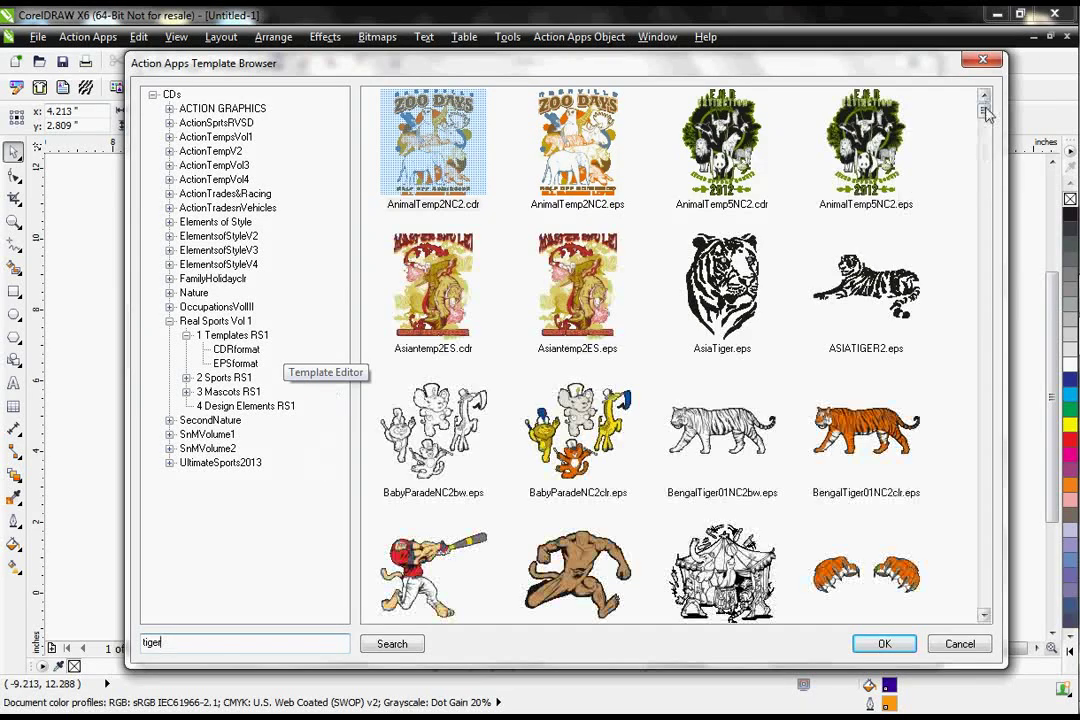
pyautogui.scroll(-10, 985, 113)
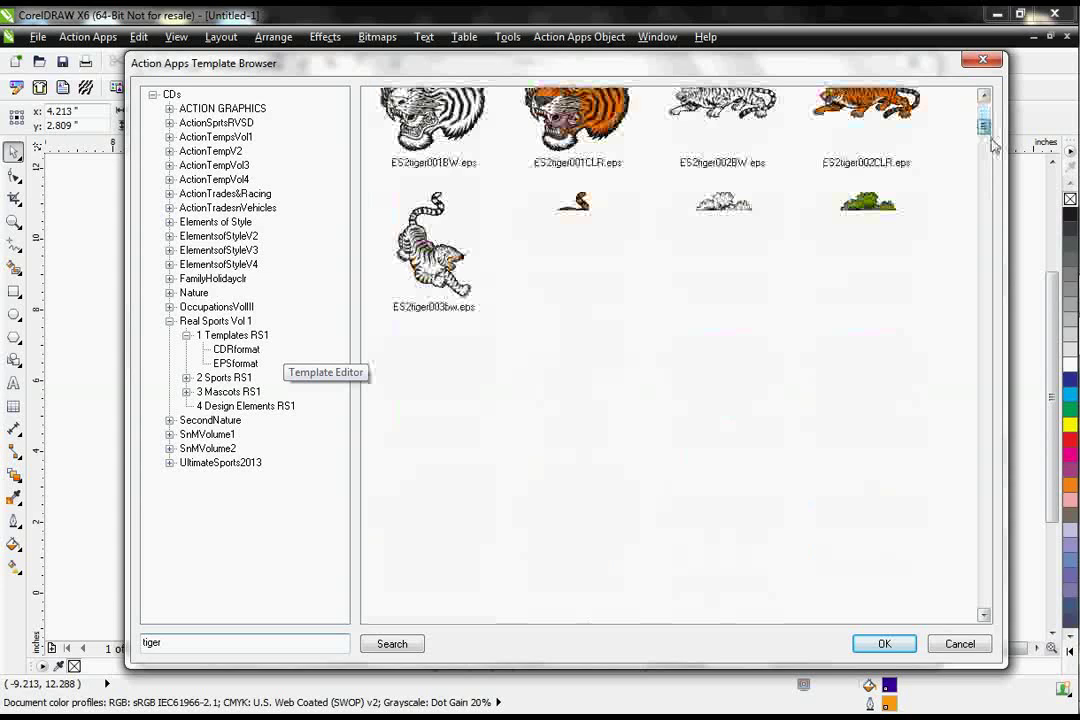
pyautogui.scroll(-15, 997, 200)
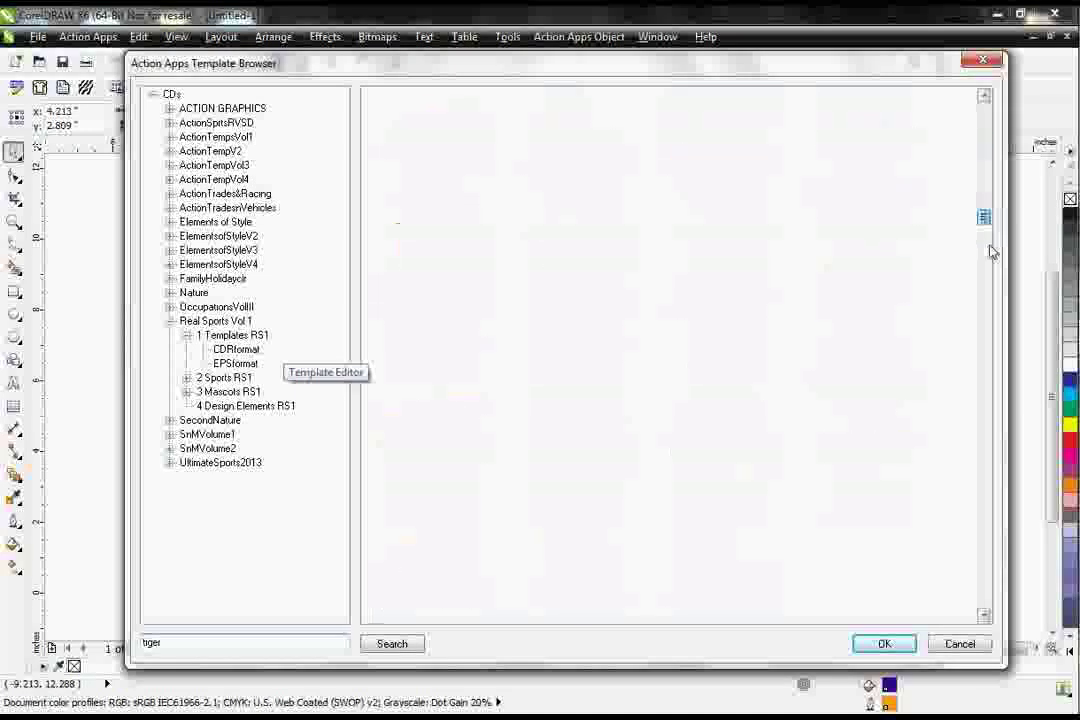
pyautogui.scroll(-10, 988, 300)
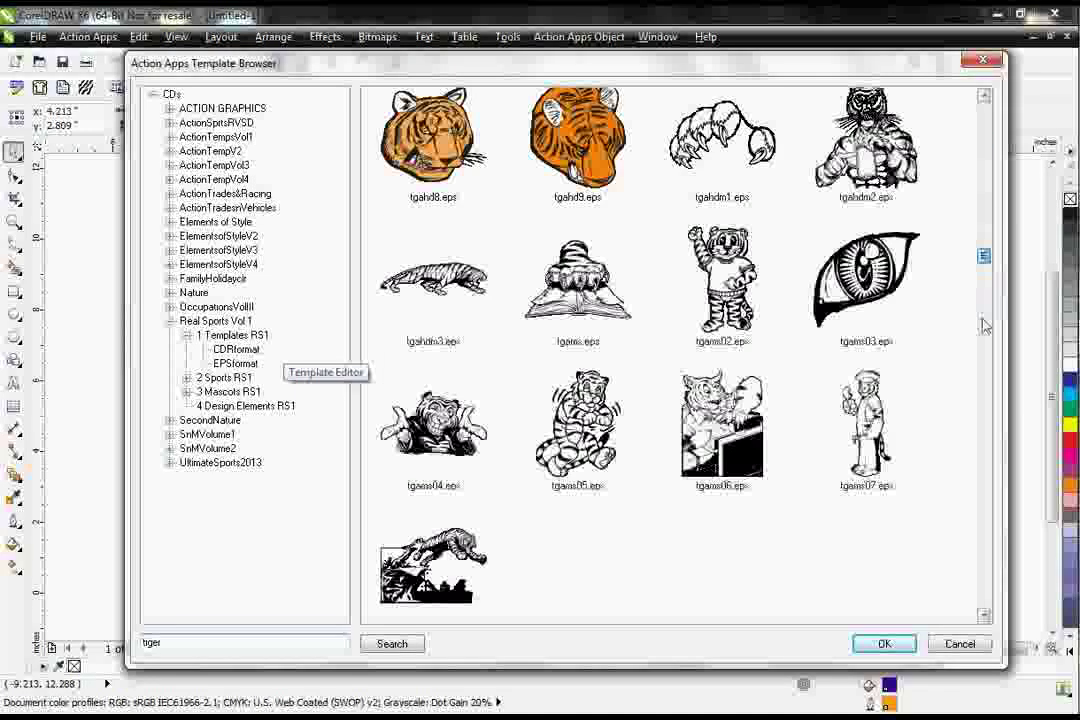
pyautogui.scroll(-15, 985, 342)
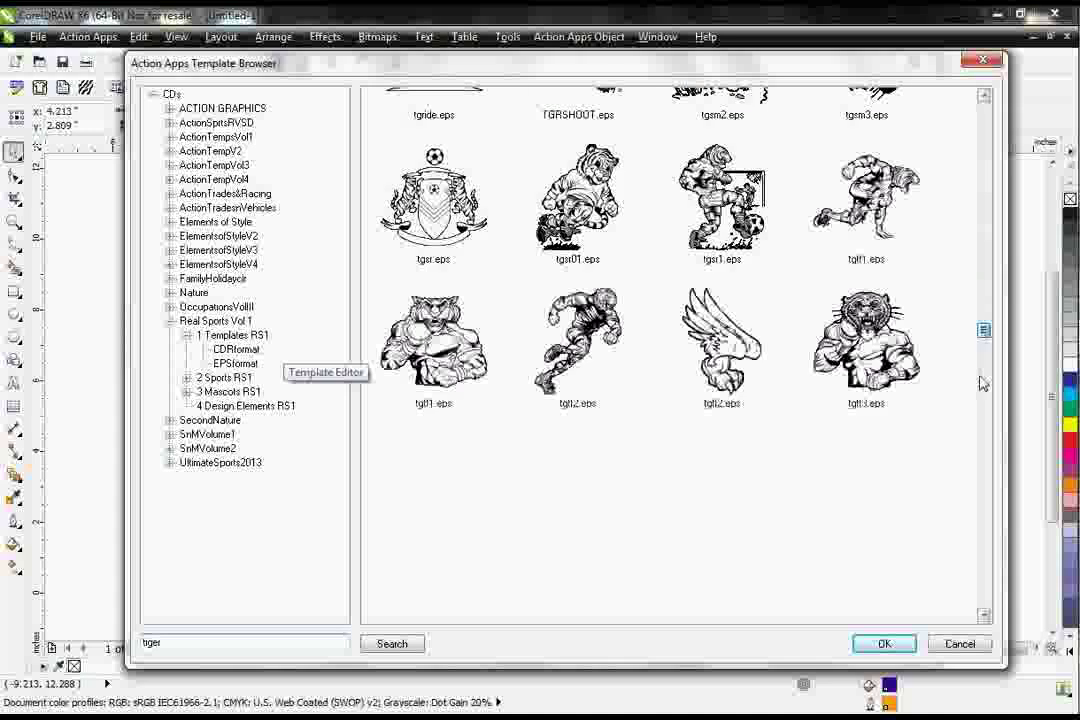
pyautogui.scroll(-9, 983, 420)
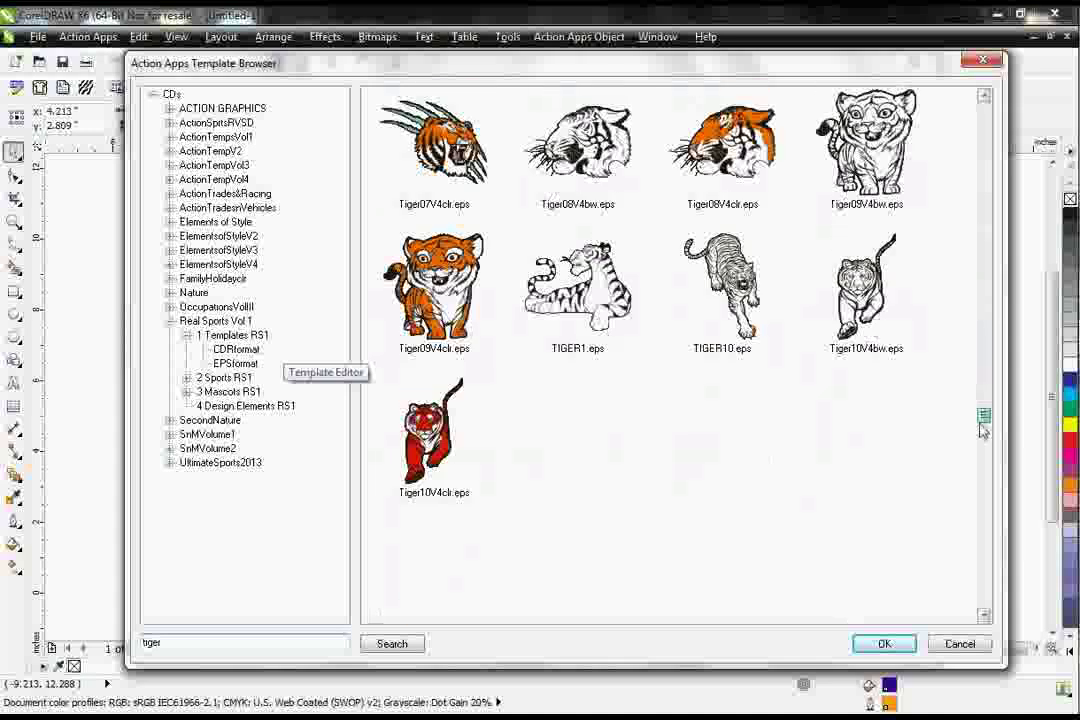
pyautogui.moveTo(983, 428); pyautogui.dragTo(985, 446)
pyautogui.click(866, 315)
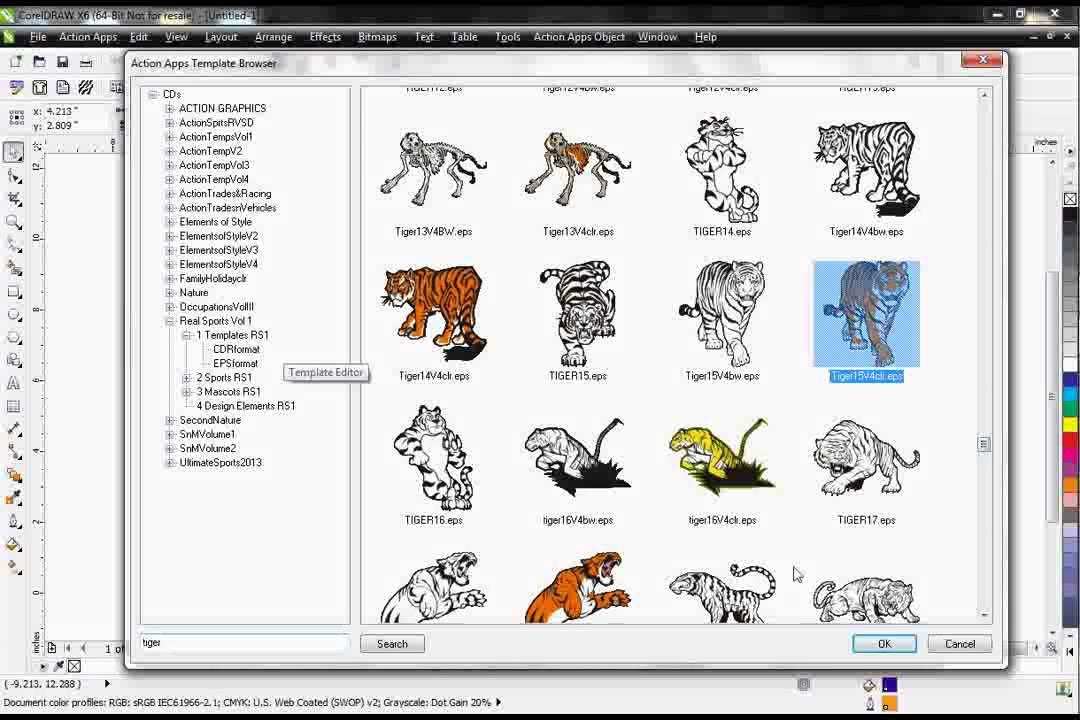
pyautogui.click(884, 644)
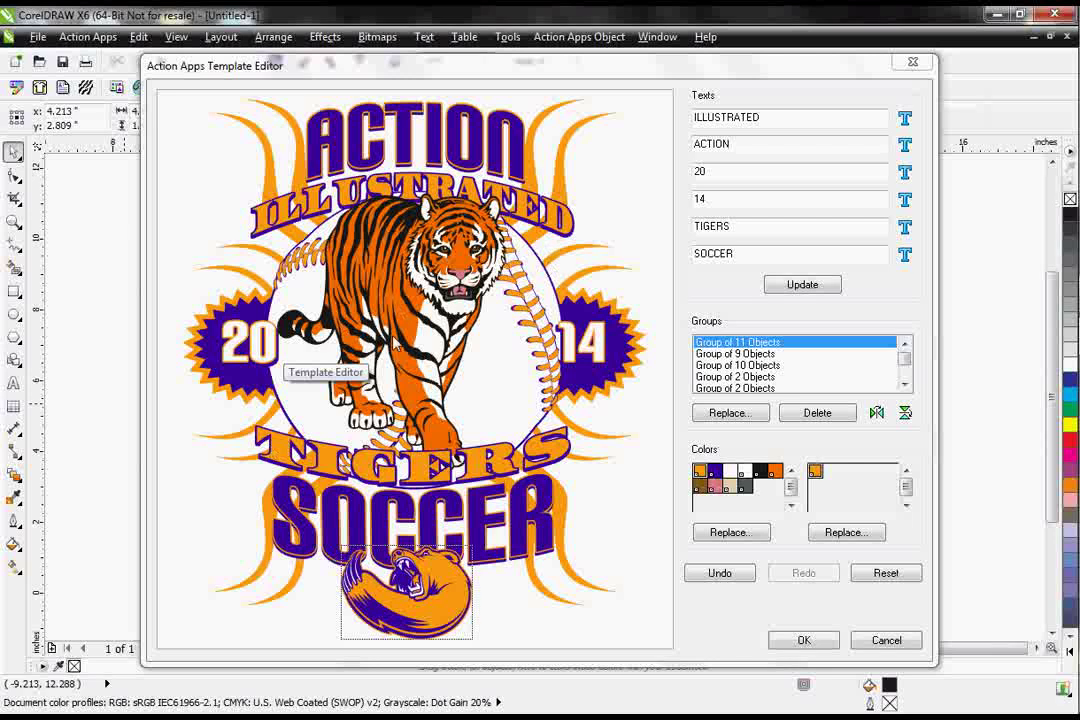
# Step: Search for soccer artwork and replace the baseball group with Soccer02RS1clr.eps
pyautogui.click(551, 288)
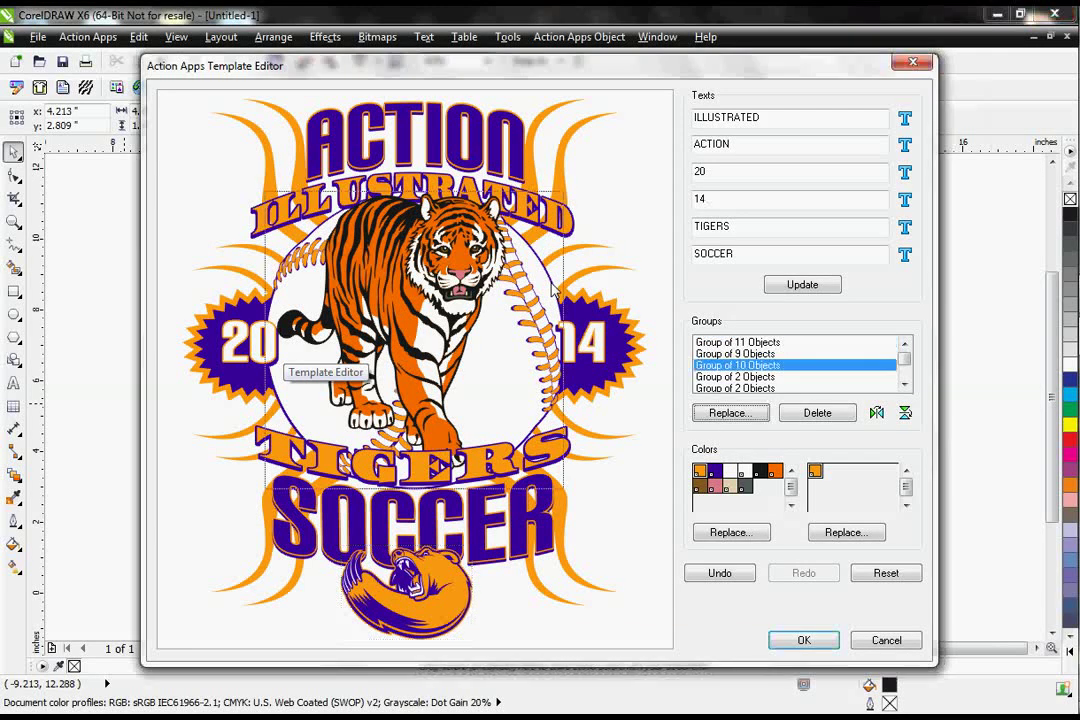
pyautogui.click(745, 414)
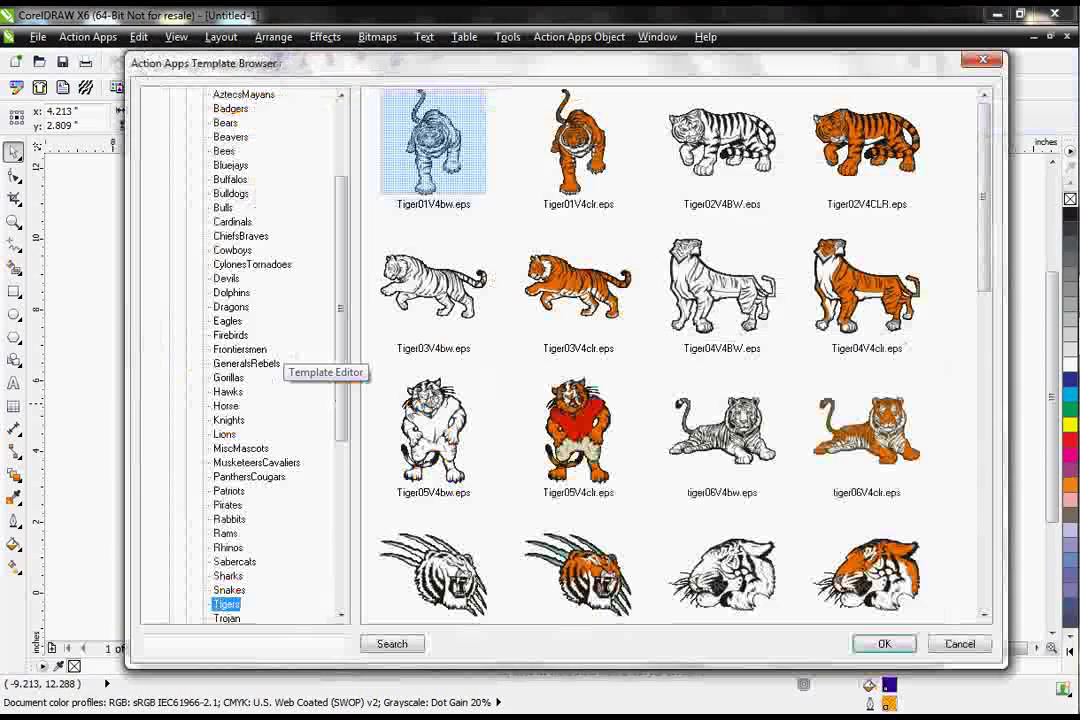
pyautogui.write('scccer')
pyautogui.press('Return')
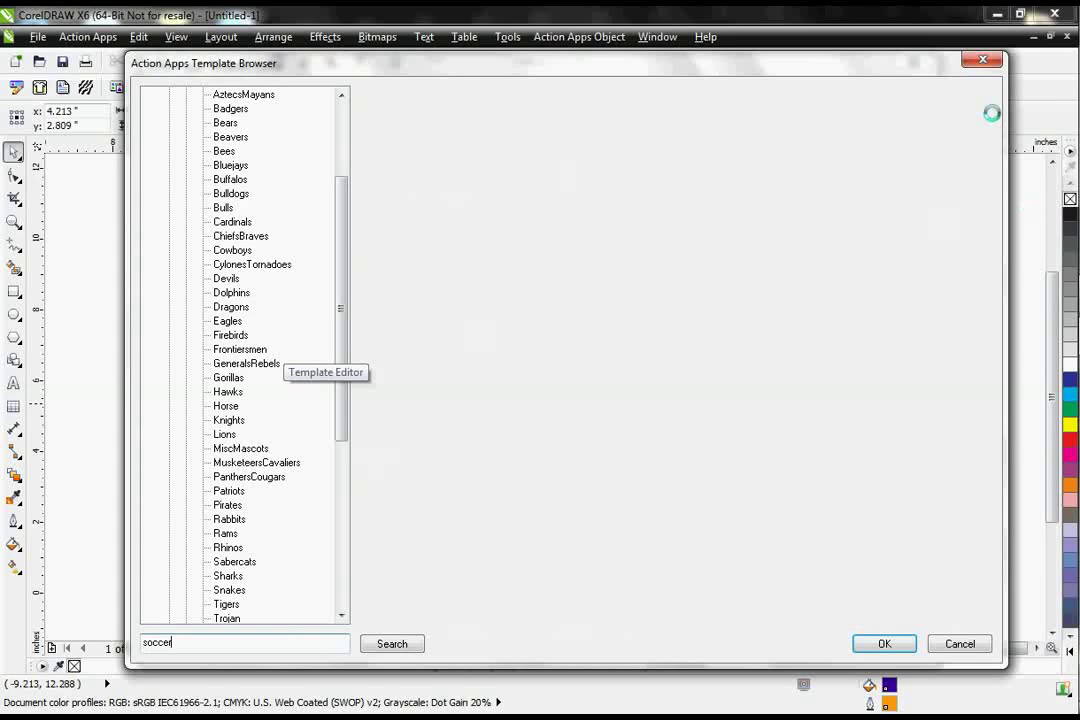
pyautogui.scroll(-5, 992, 150)
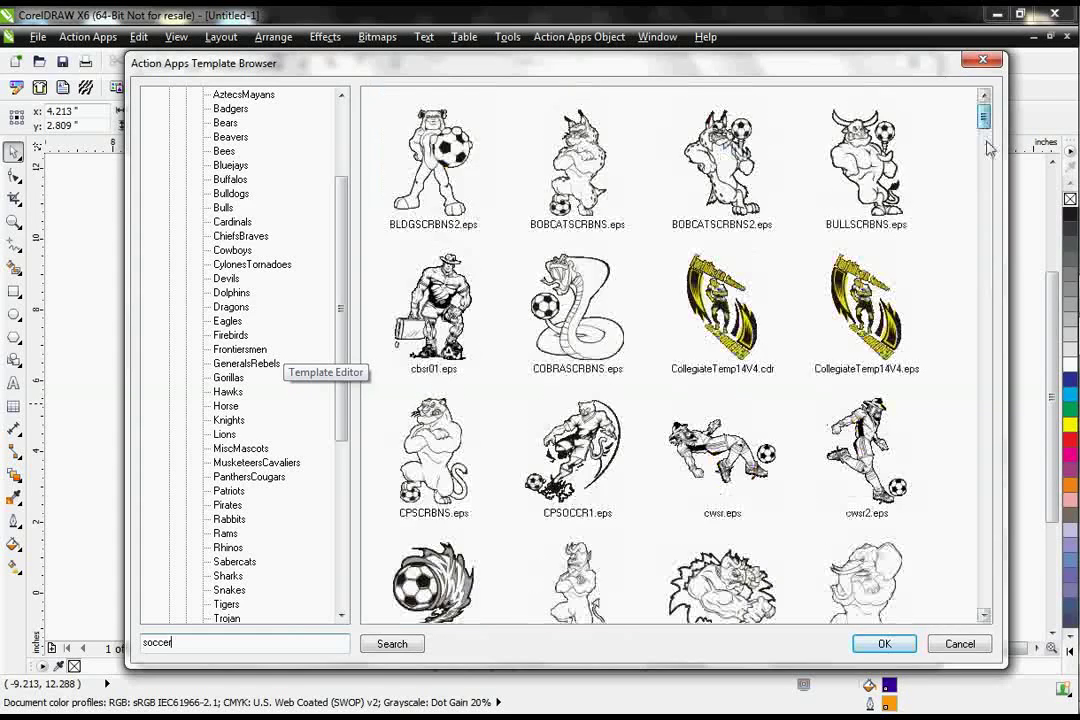
pyautogui.scroll(-10, 992, 160)
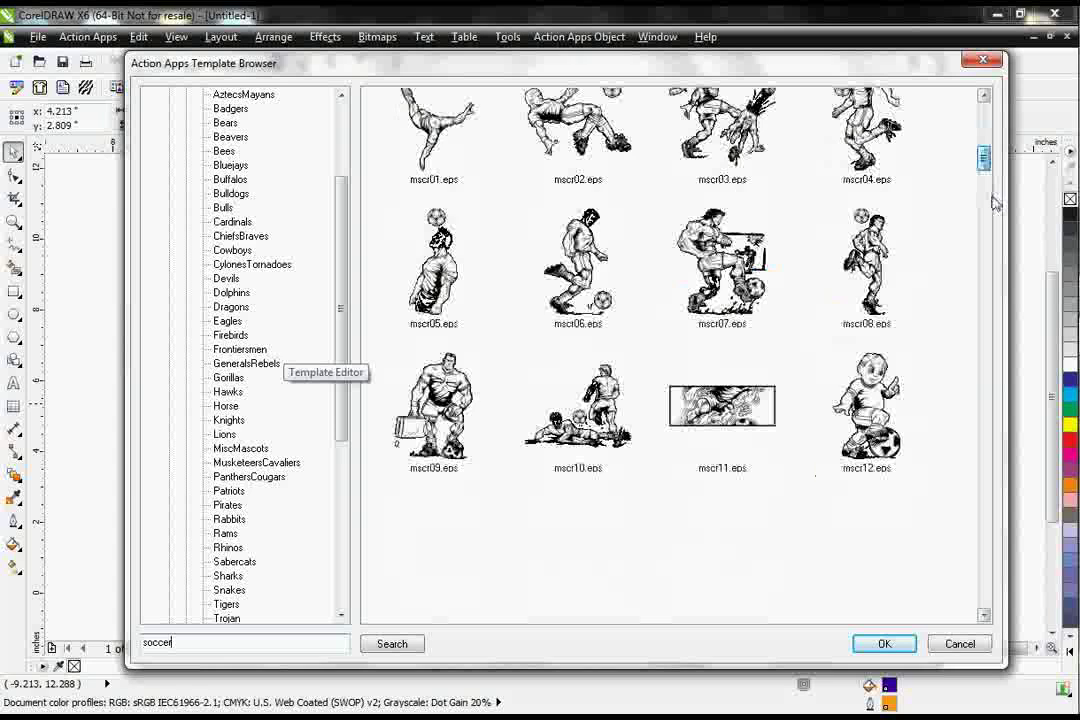
pyautogui.scroll(-10, 985, 225)
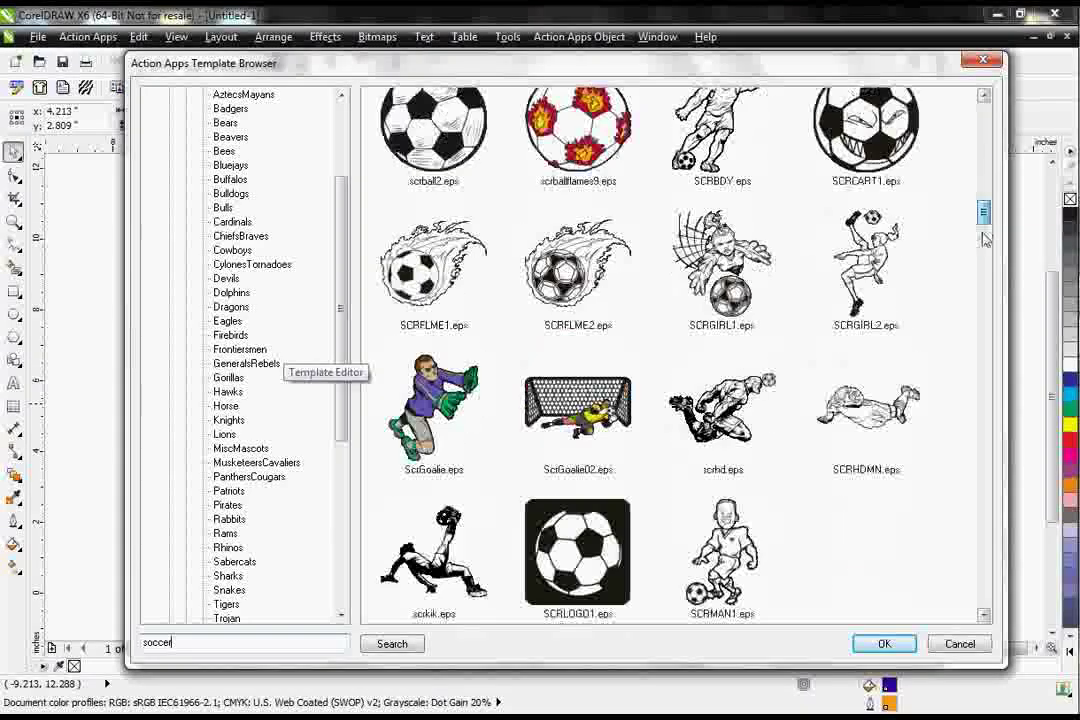
pyautogui.scroll(-8, 983, 248)
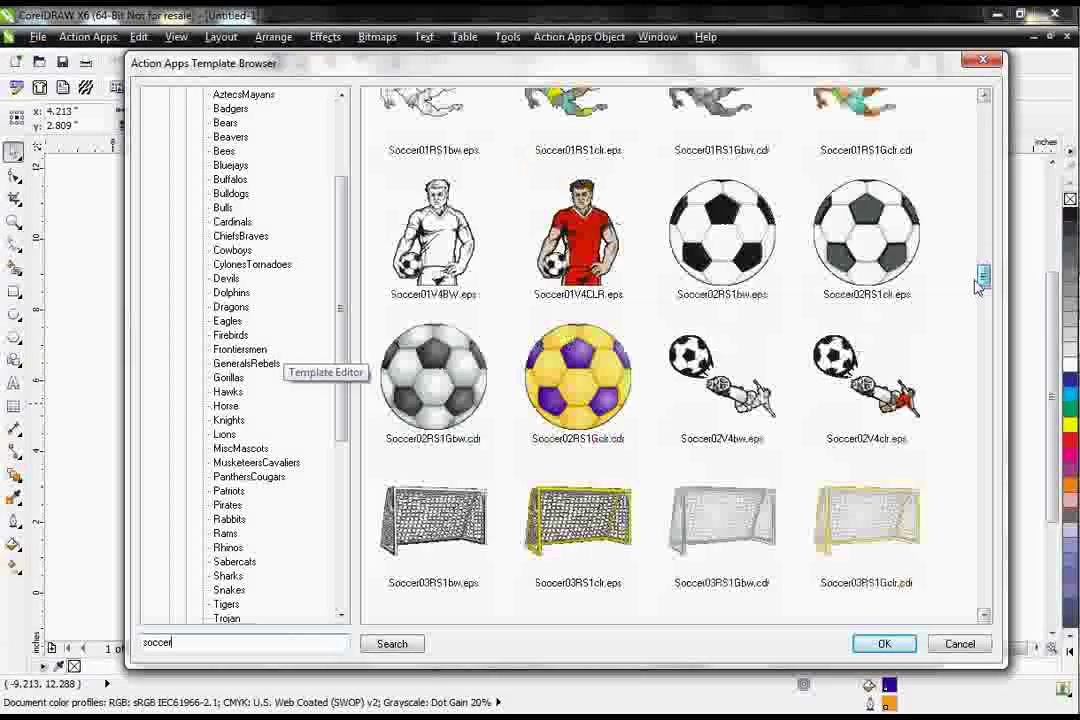
pyautogui.click(864, 238)
pyautogui.click(884, 643)
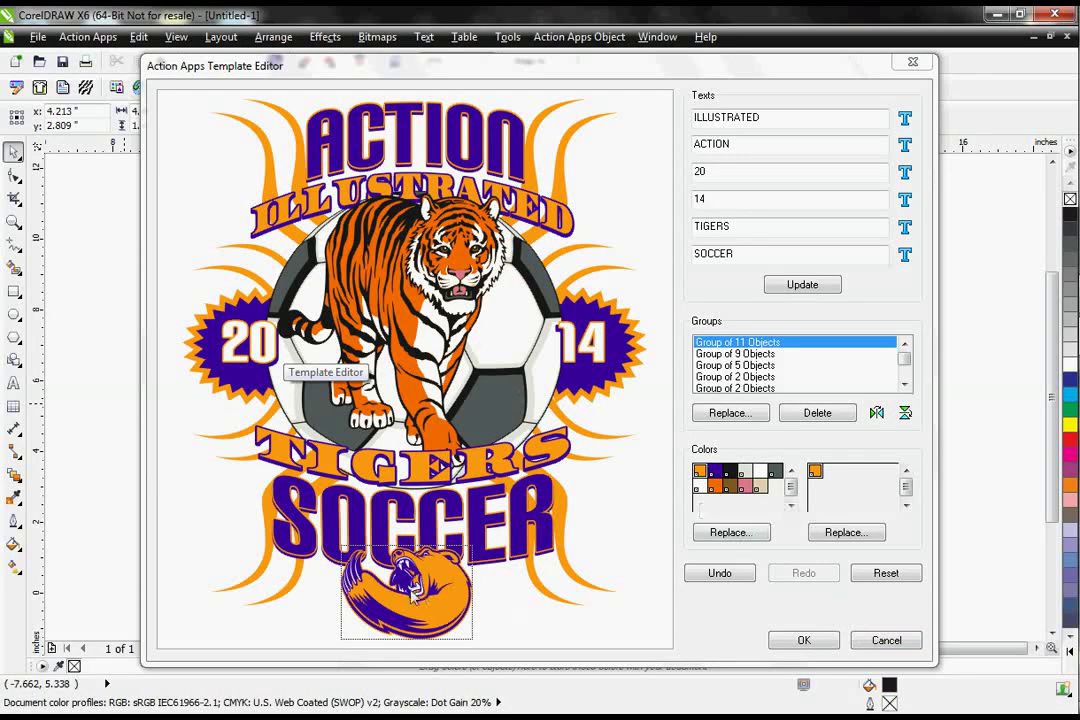
pyautogui.click(250, 525)
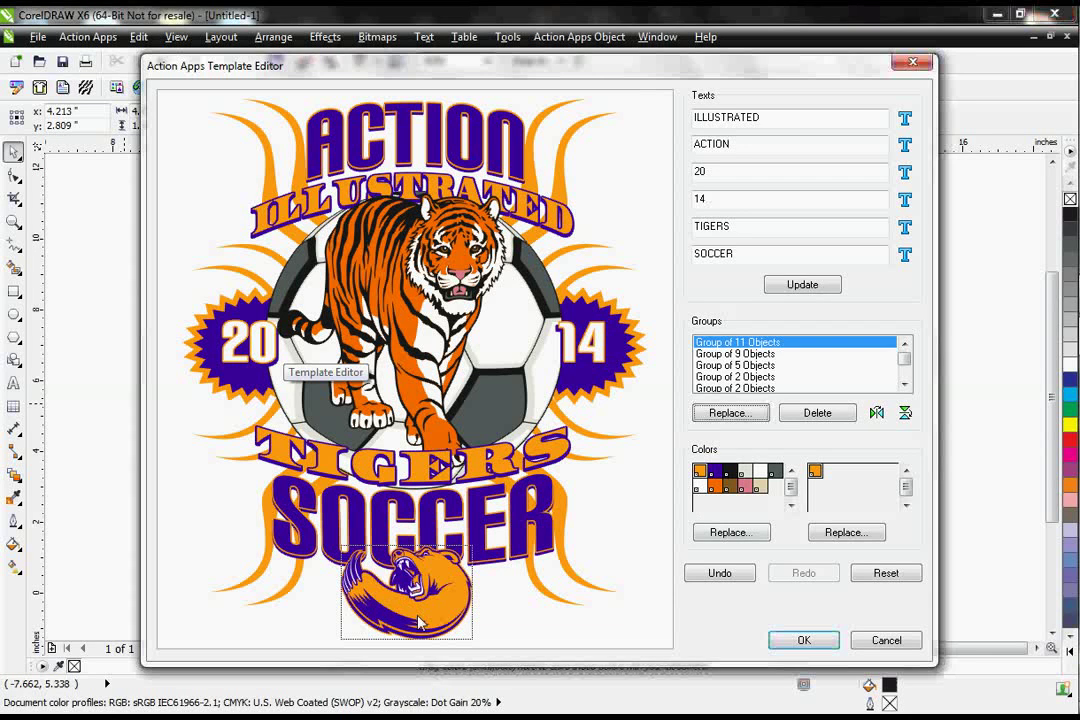
# Step: Delete the bear mascot group and replace the purple swatch with navy PANTONE 296 CV
pyautogui.click(817, 413)
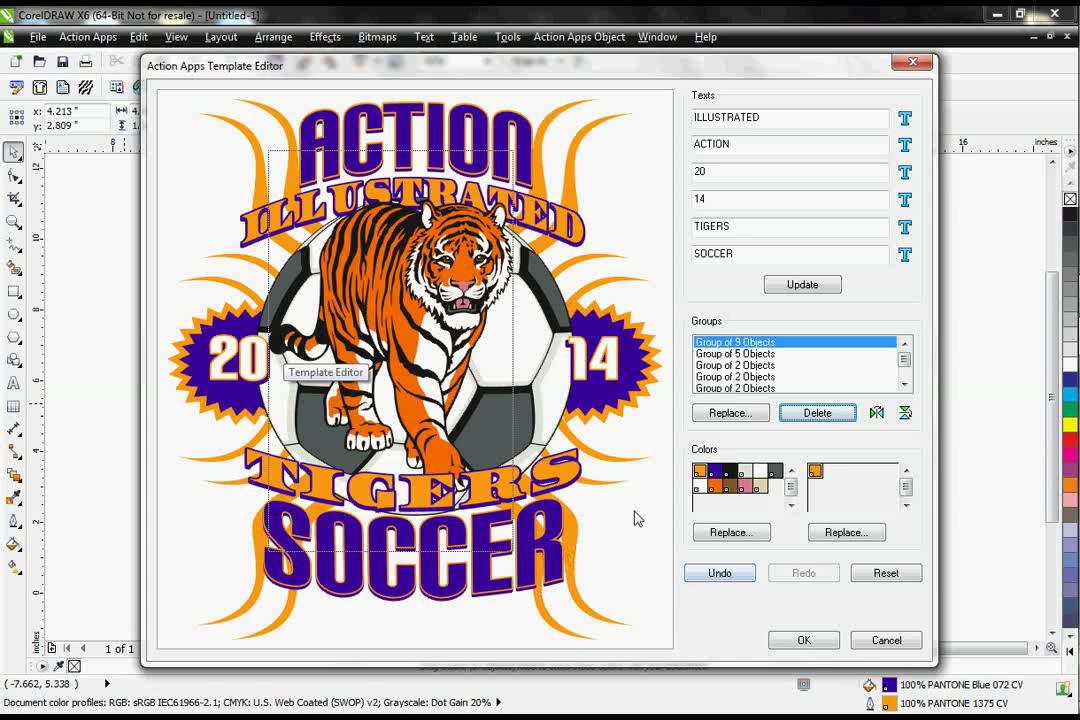
pyautogui.click(714, 470)
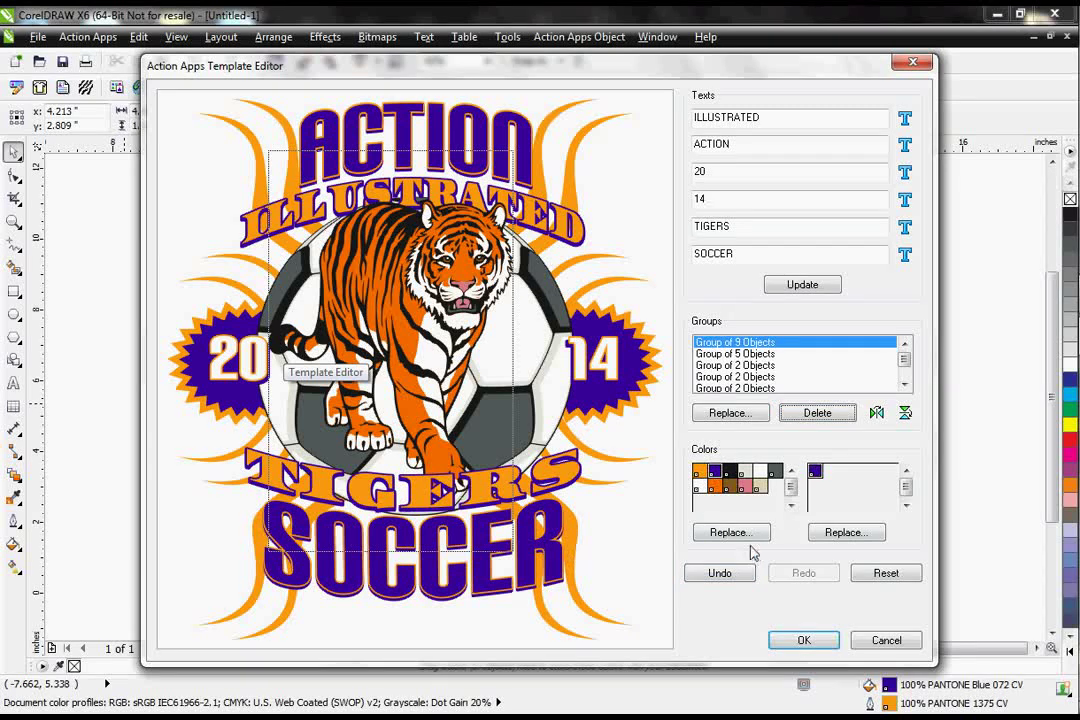
pyautogui.click(748, 535)
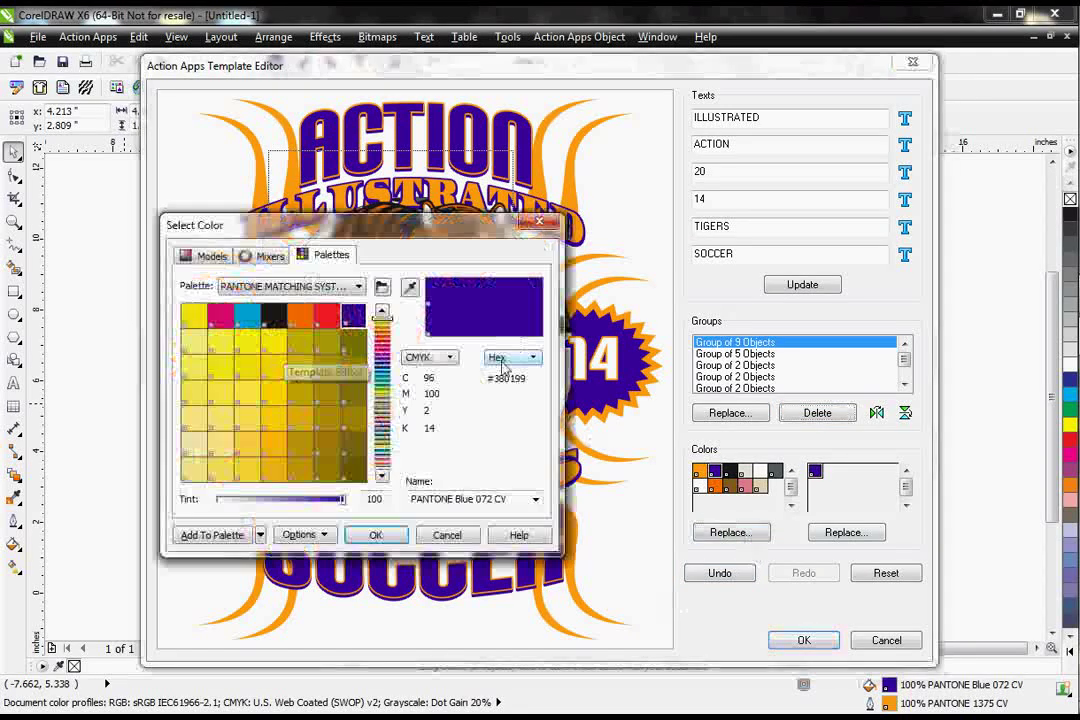
pyautogui.moveTo(381, 322); pyautogui.dragTo(381, 372)
pyautogui.click(353, 316)
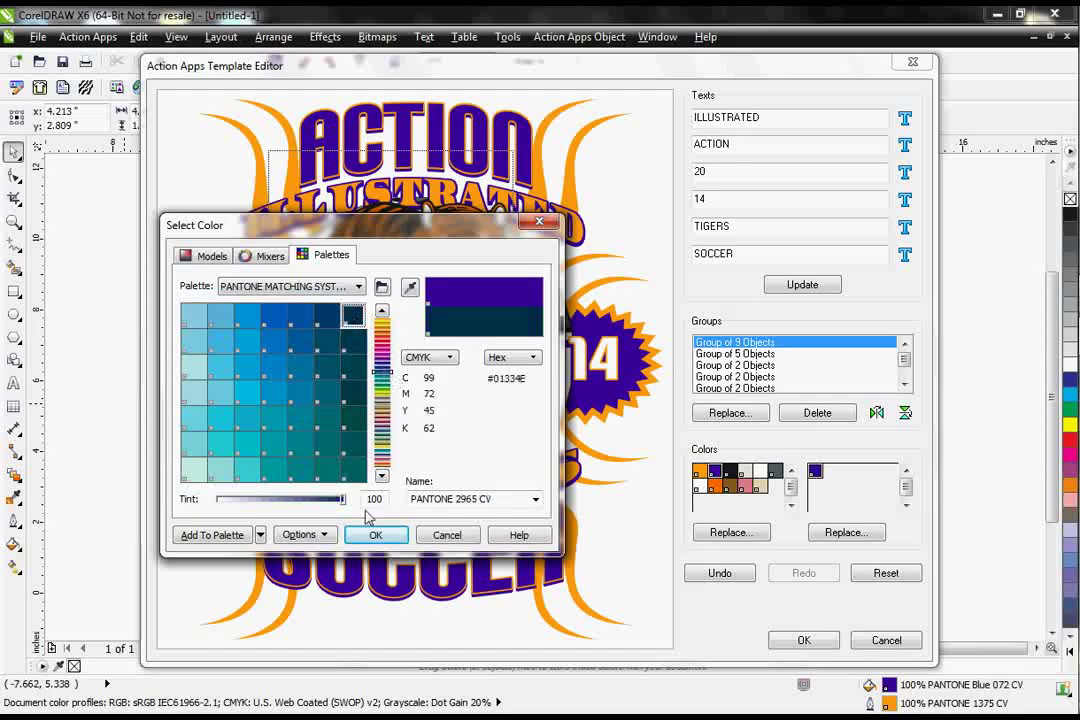
pyautogui.click(353, 340)
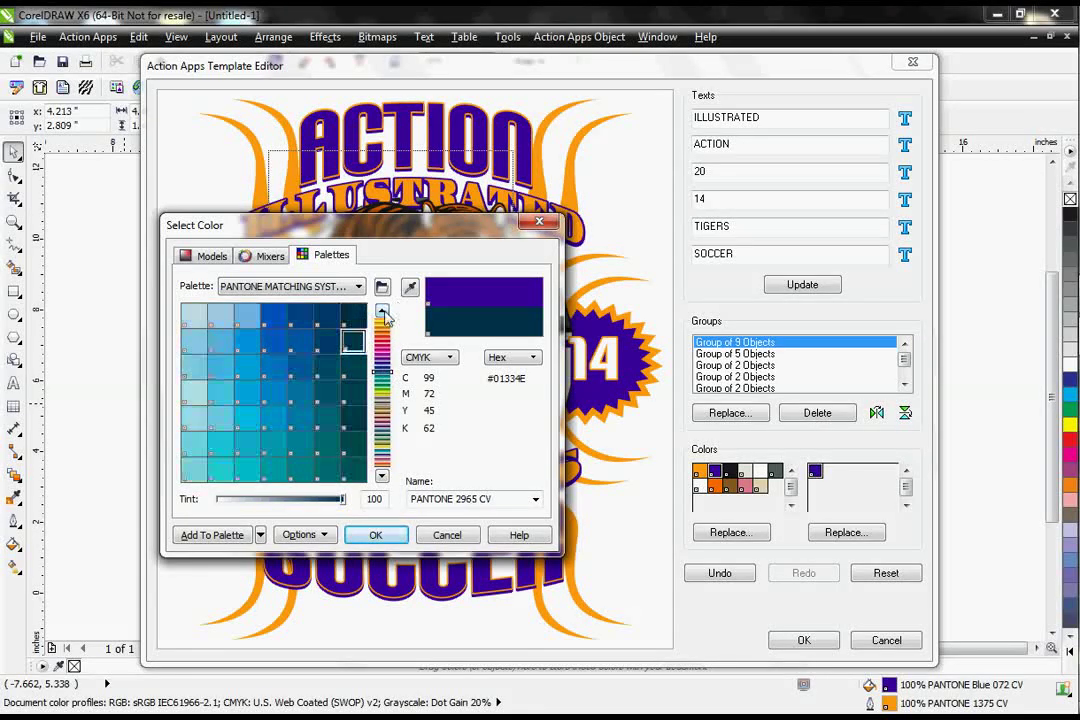
pyautogui.click(375, 534)
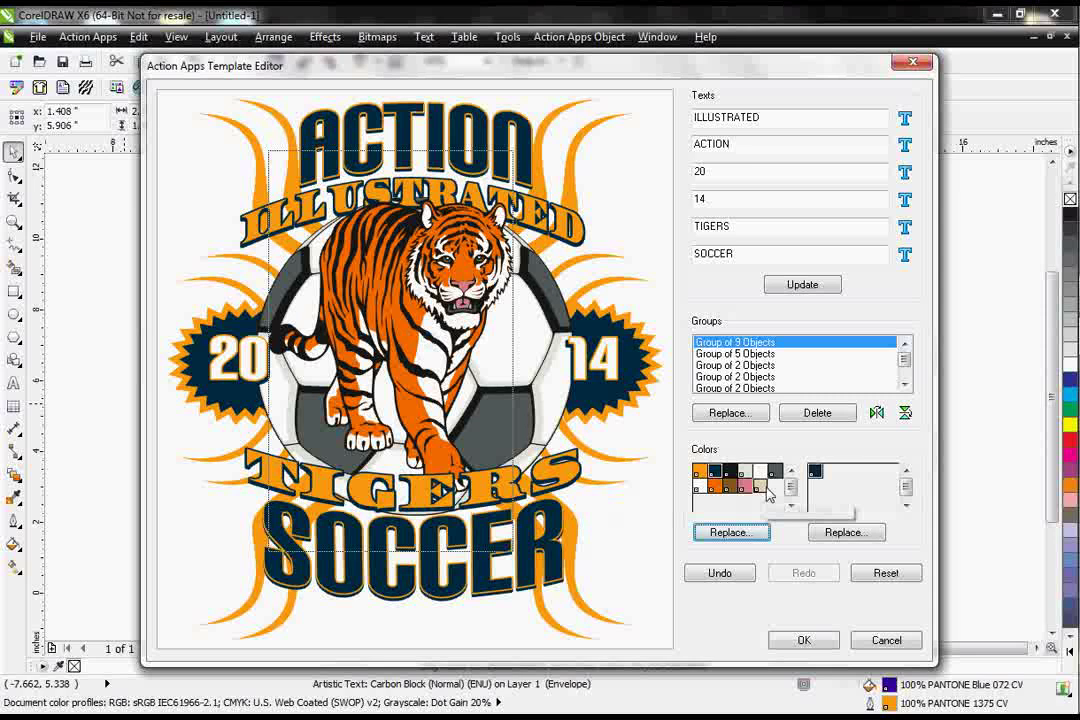
# Step: Replace the light orange swatch with PANTONE Orange 021 CV
pyautogui.click(700, 472)
pyautogui.click(728, 532)
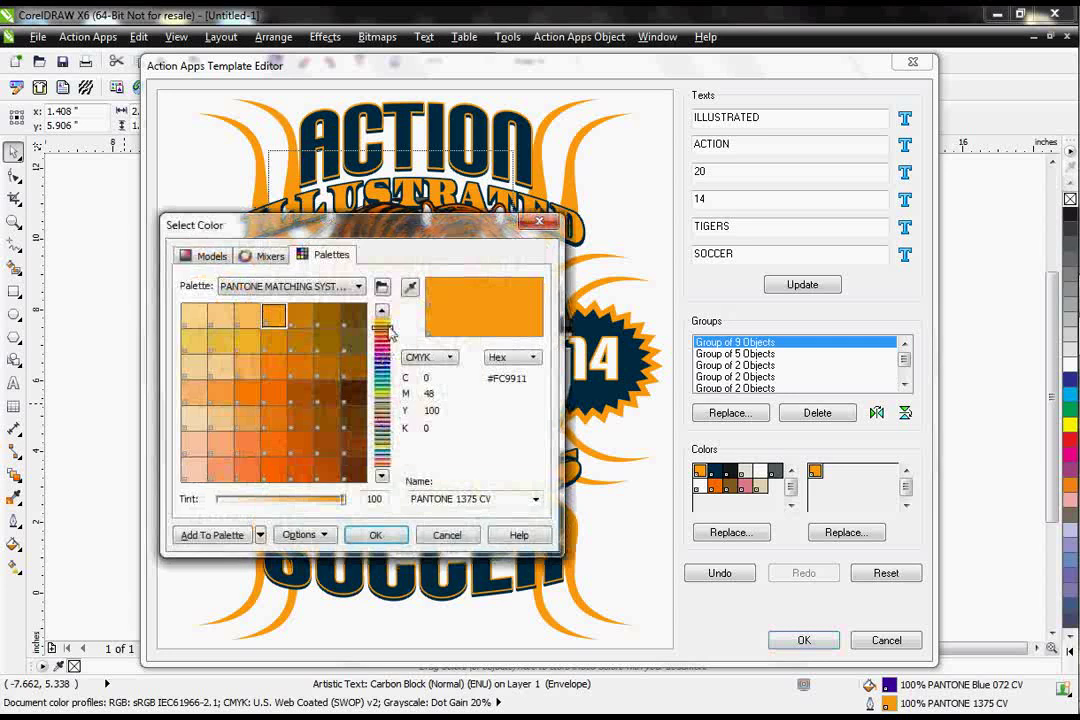
pyautogui.click(381, 318)
pyautogui.click(310, 325)
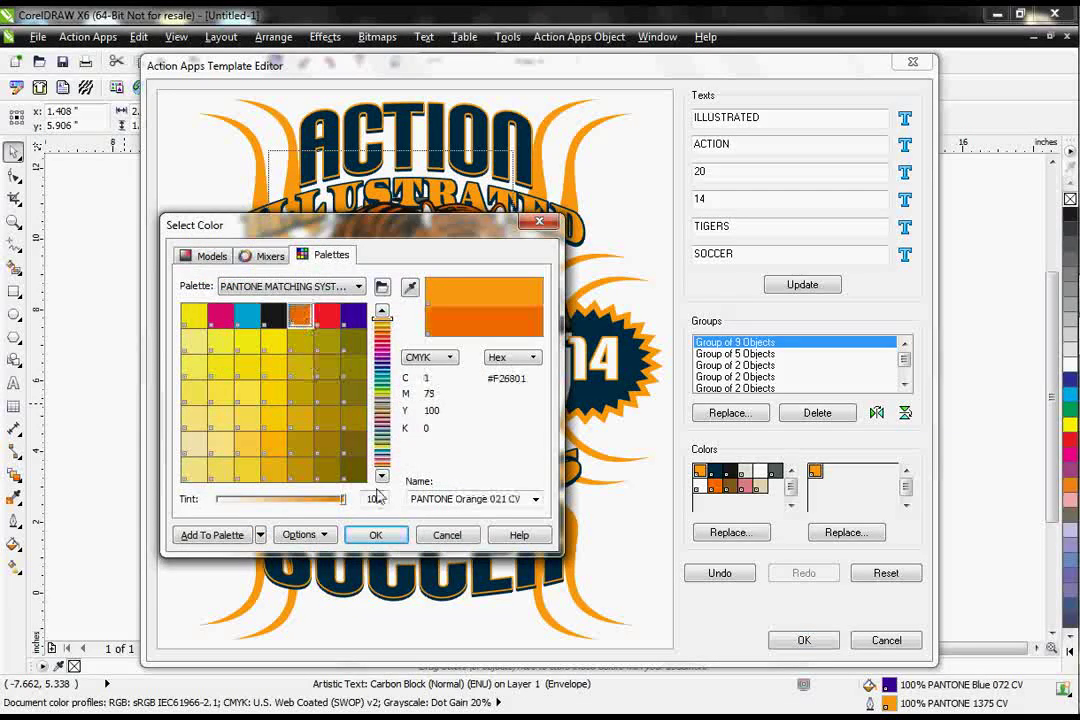
pyautogui.click(375, 535)
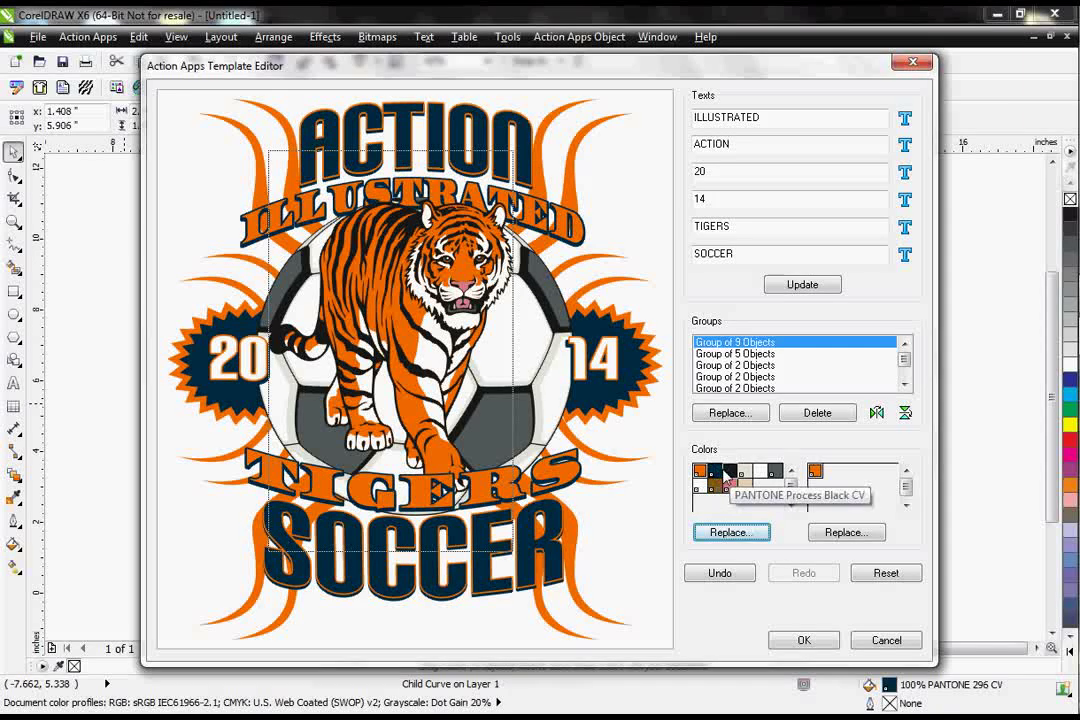
# Step: Replace the black swatch with PANTONE 296 CV by entering its name
pyautogui.click(730, 471)
pyautogui.click(728, 533)
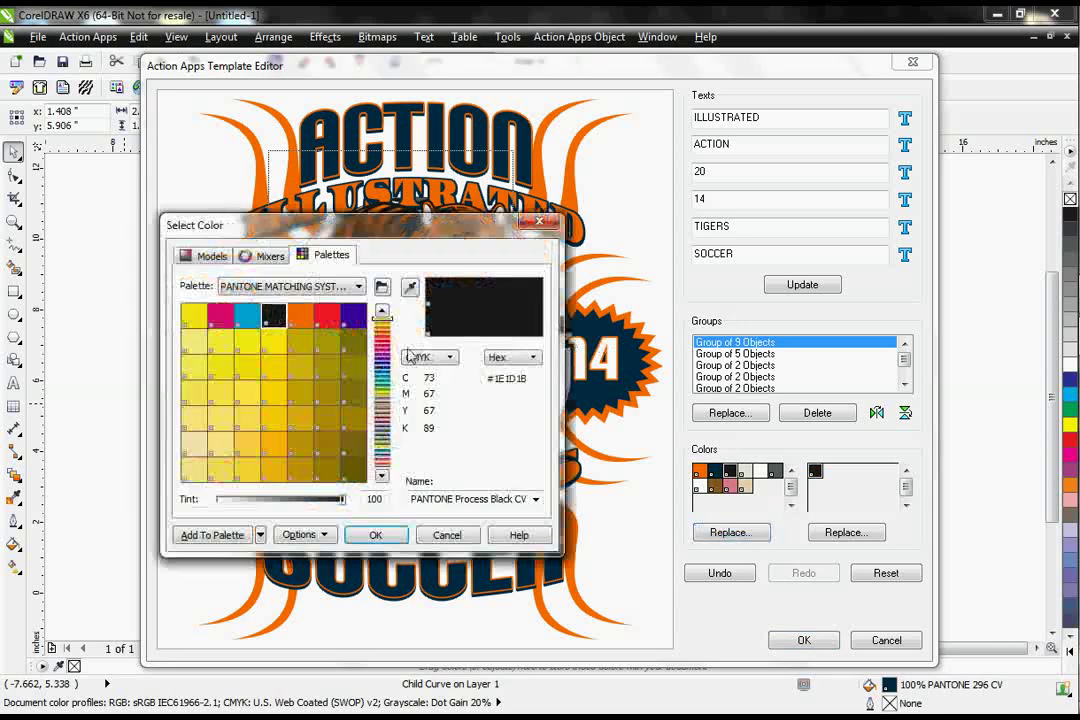
pyautogui.click(456, 500)
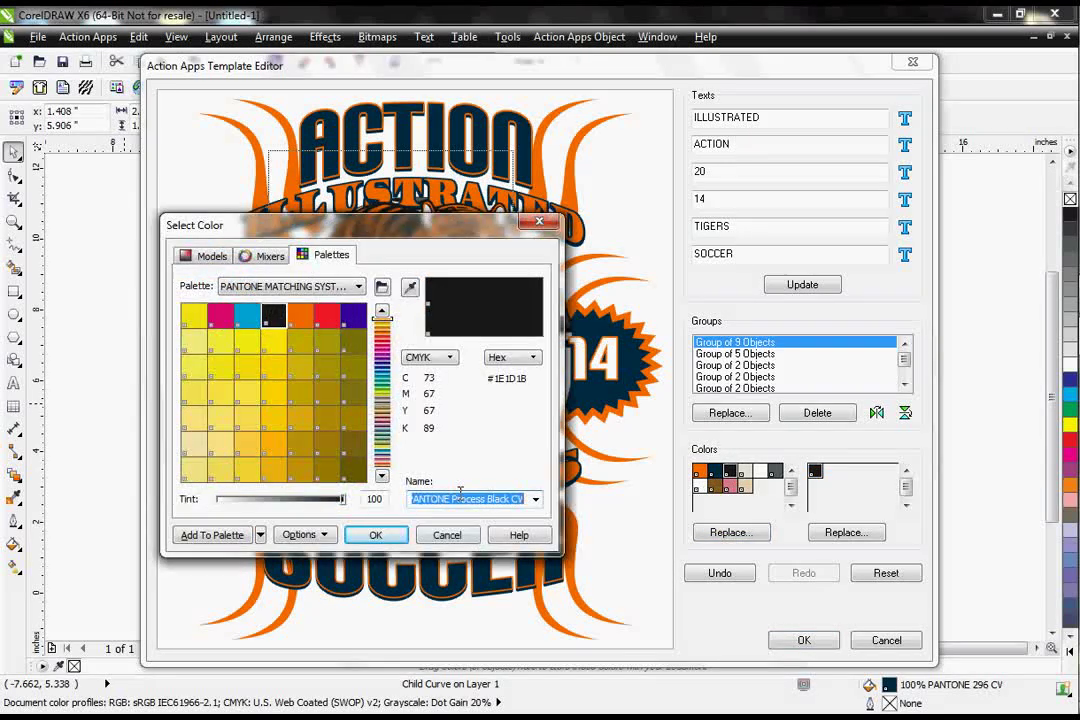
pyautogui.write('PANTONE 296')
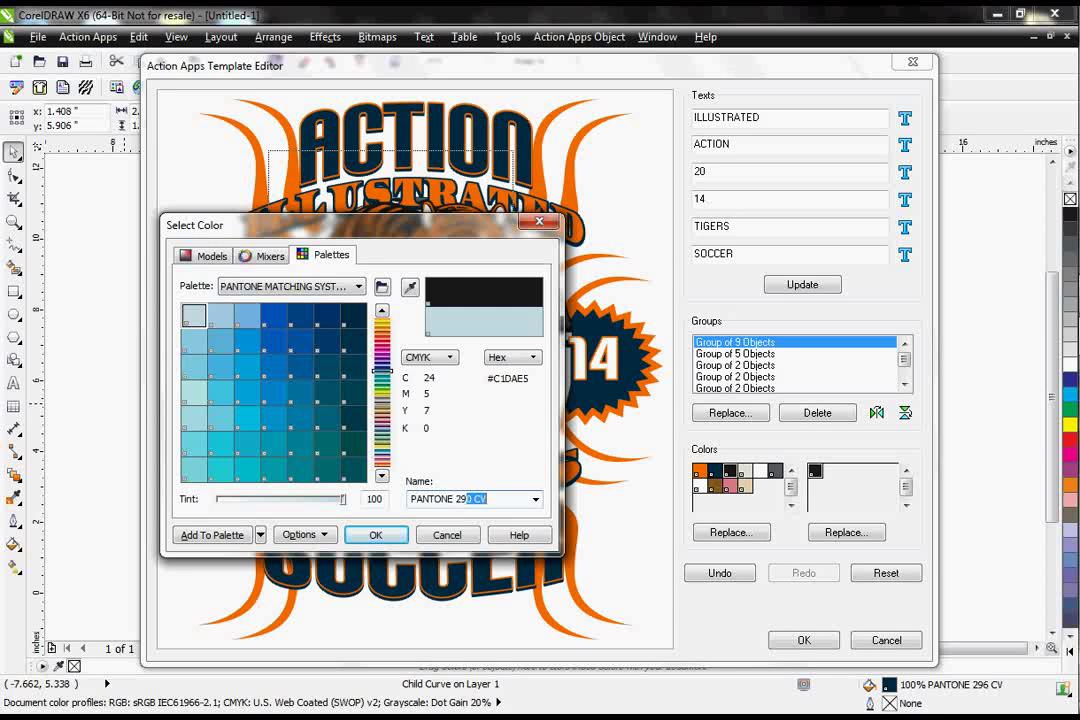
pyautogui.click(375, 534)
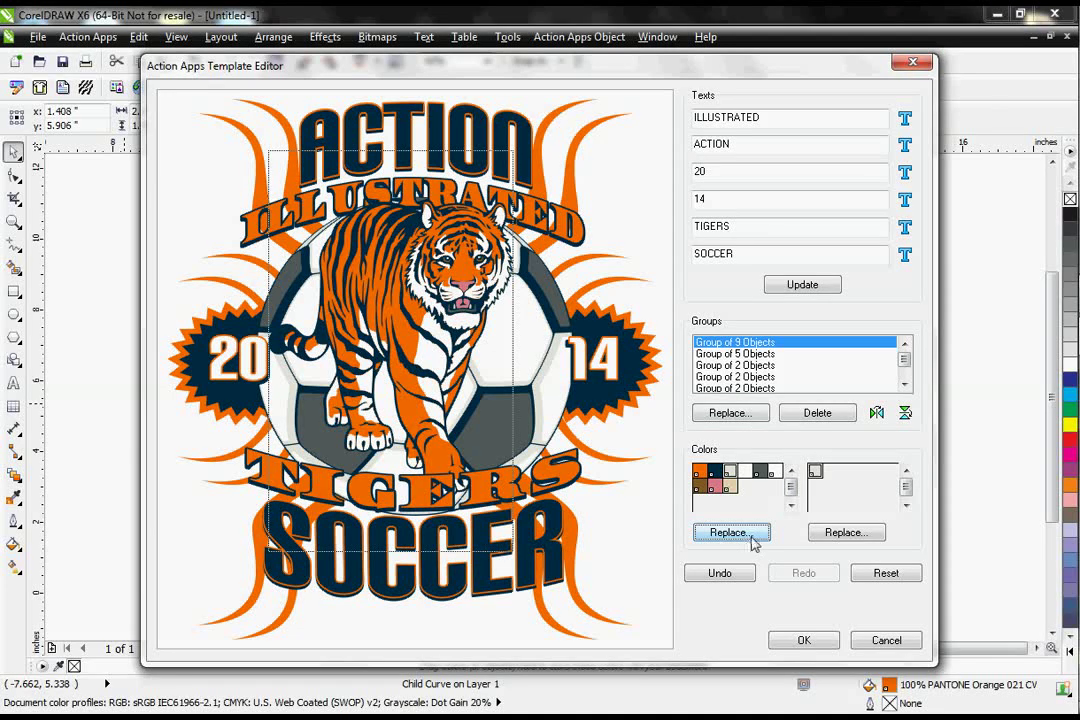
# Step: Replace grey PANTONE 445 CV with PANTONE 296 CV at roughly 73% tint
pyautogui.click(761, 472)
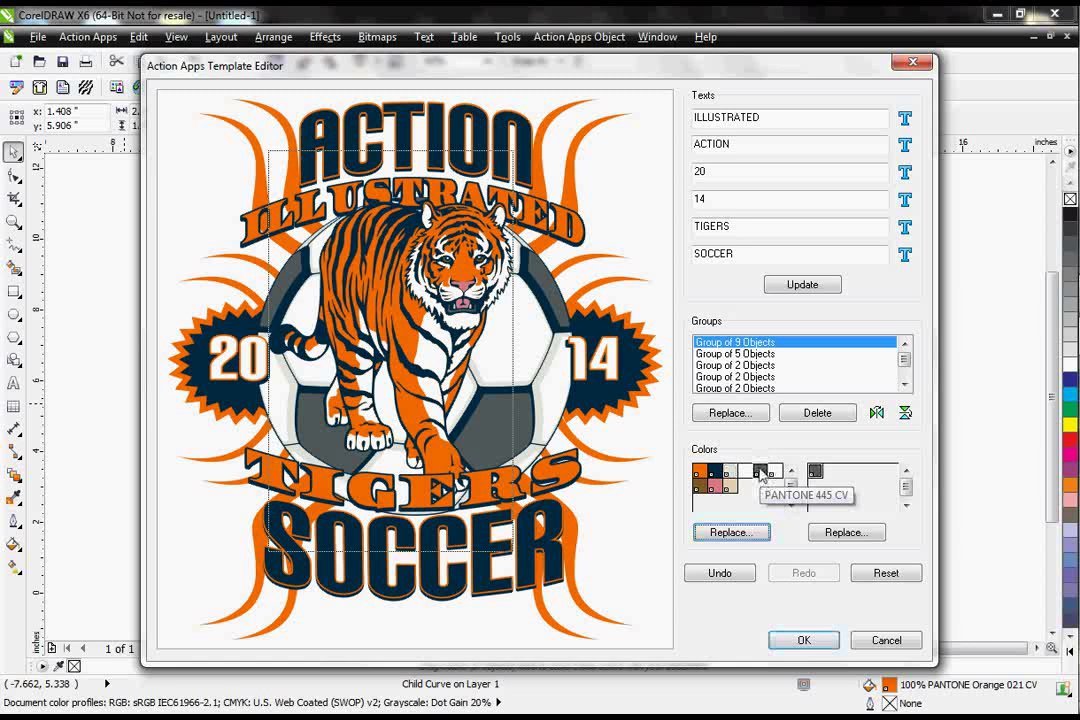
pyautogui.click(838, 534)
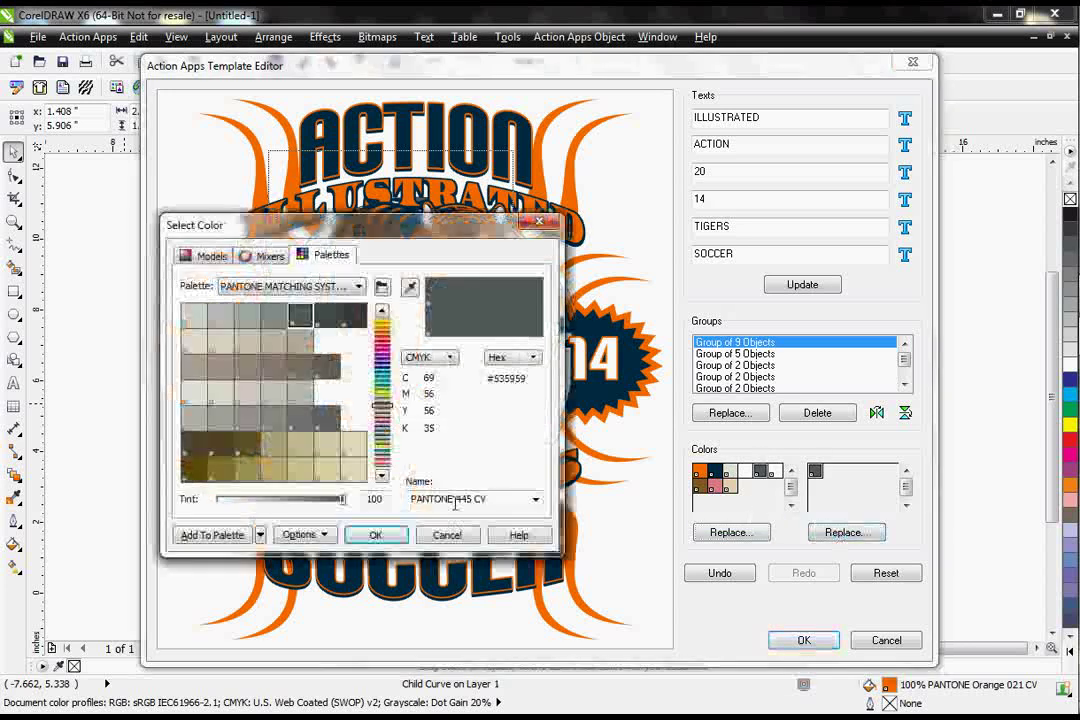
pyautogui.click(455, 502)
pyautogui.write('296')
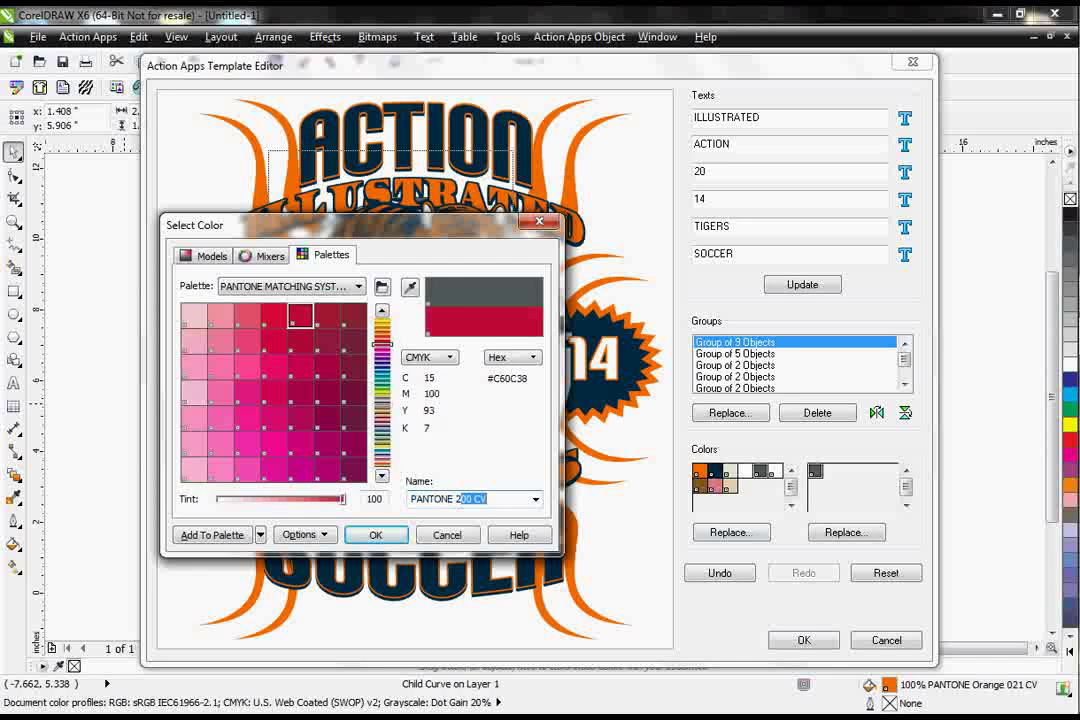
pyautogui.click(410, 287)
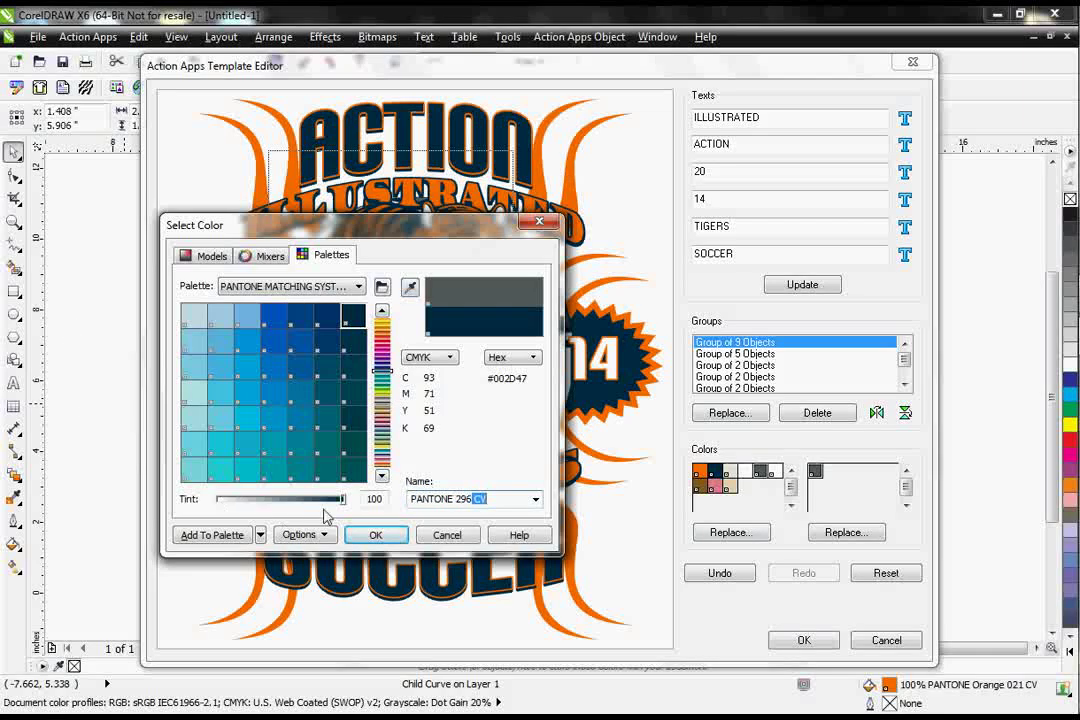
pyautogui.moveTo(342, 499); pyautogui.dragTo(311, 497)
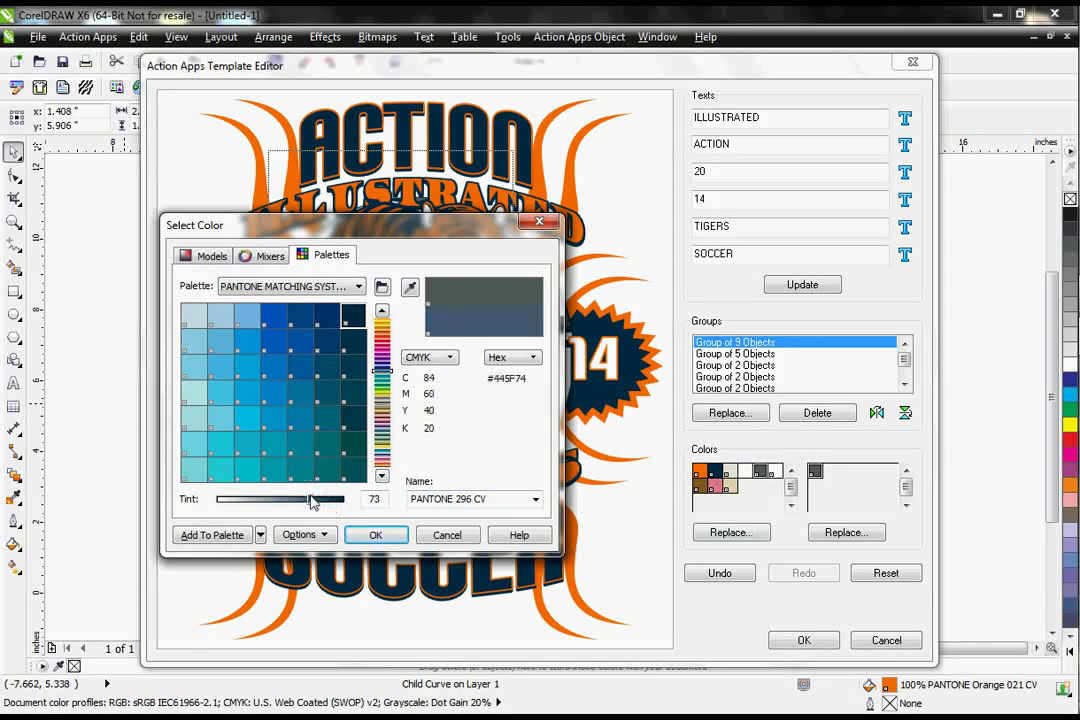
pyautogui.click(360, 535)
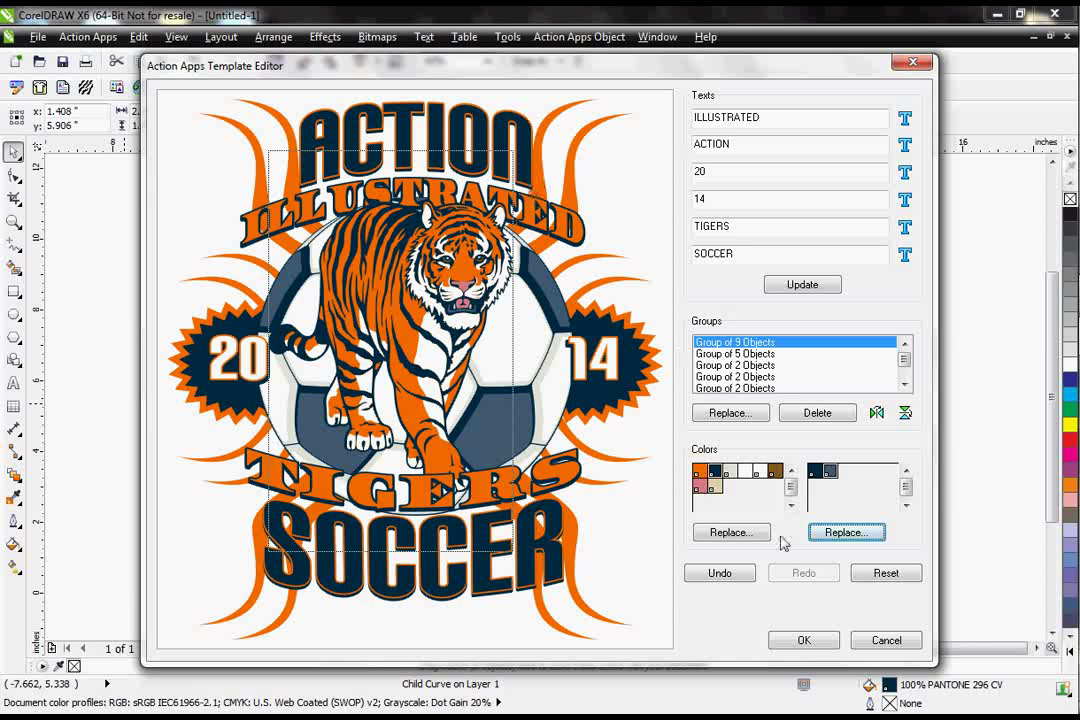
# Step: Apply the template to the page, then scale the design to about 82% and recentre it
pyautogui.click(804, 640)
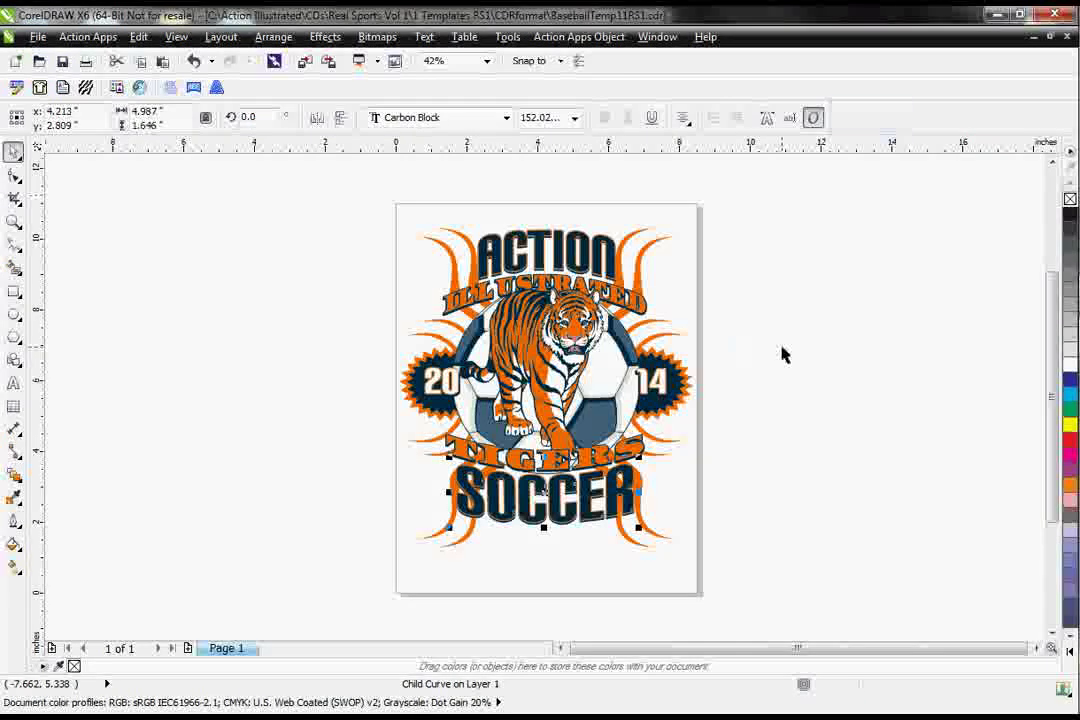
pyautogui.click(566, 345)
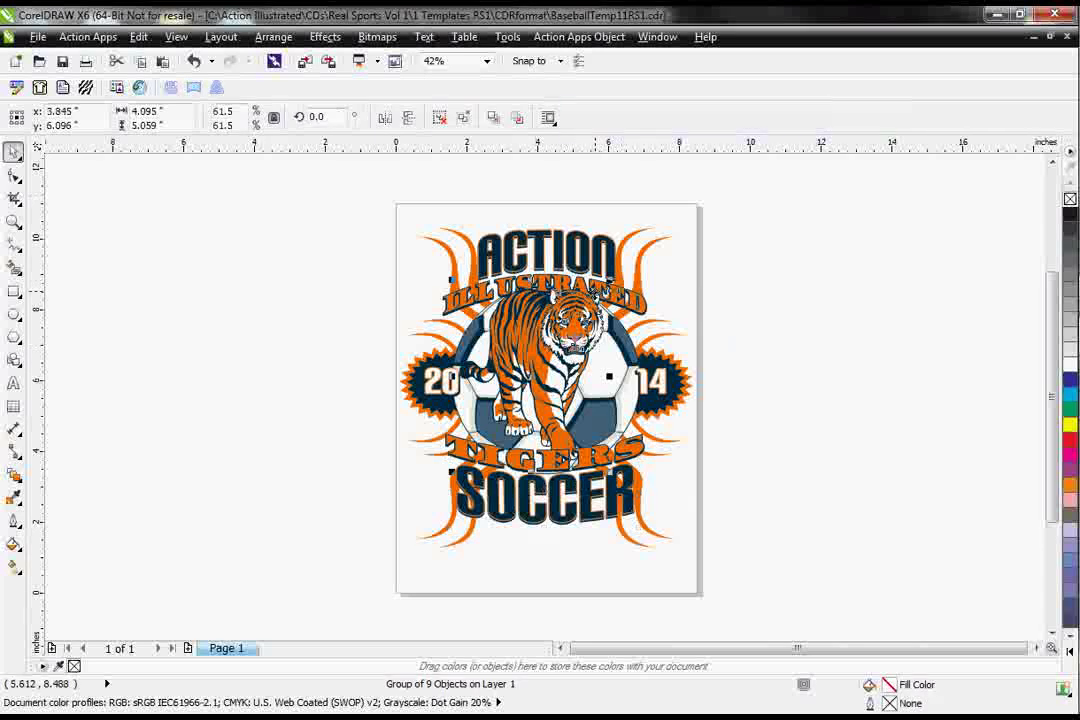
pyautogui.moveTo(604, 286); pyautogui.dragTo(577, 310)
pyautogui.moveTo(522, 361); pyautogui.dragTo(559, 349)
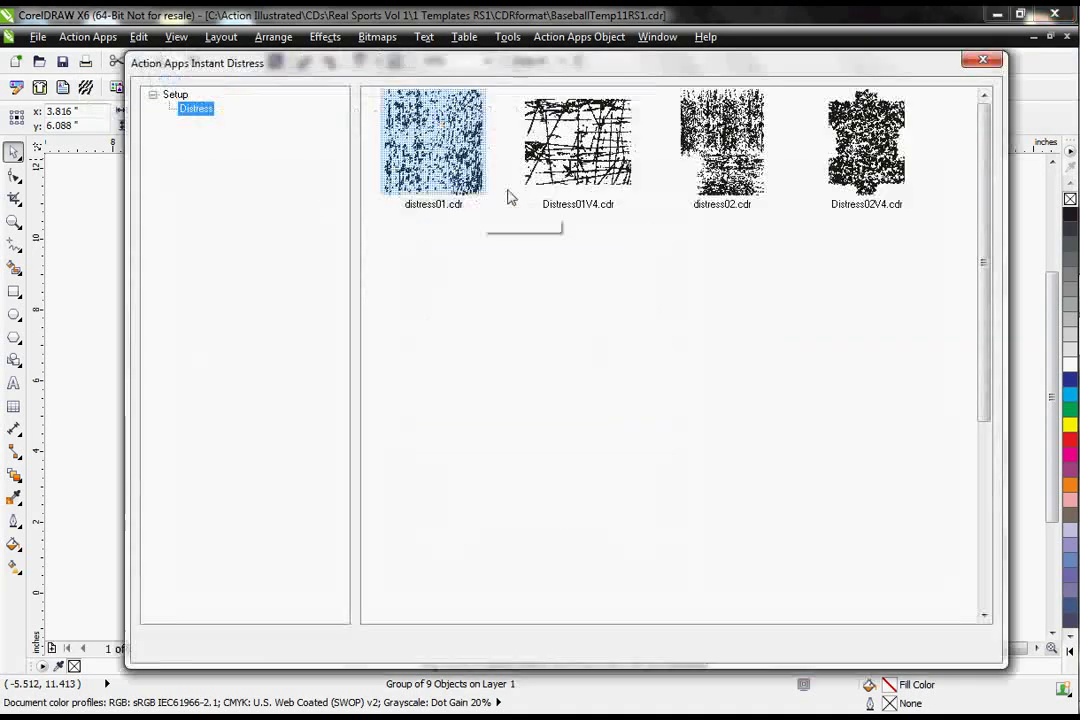
# Step: Apply the distress01.cdr texture to the TIGERS SOCCER design
pyautogui.click(568, 285)
pyautogui.doubleClick(568, 285)
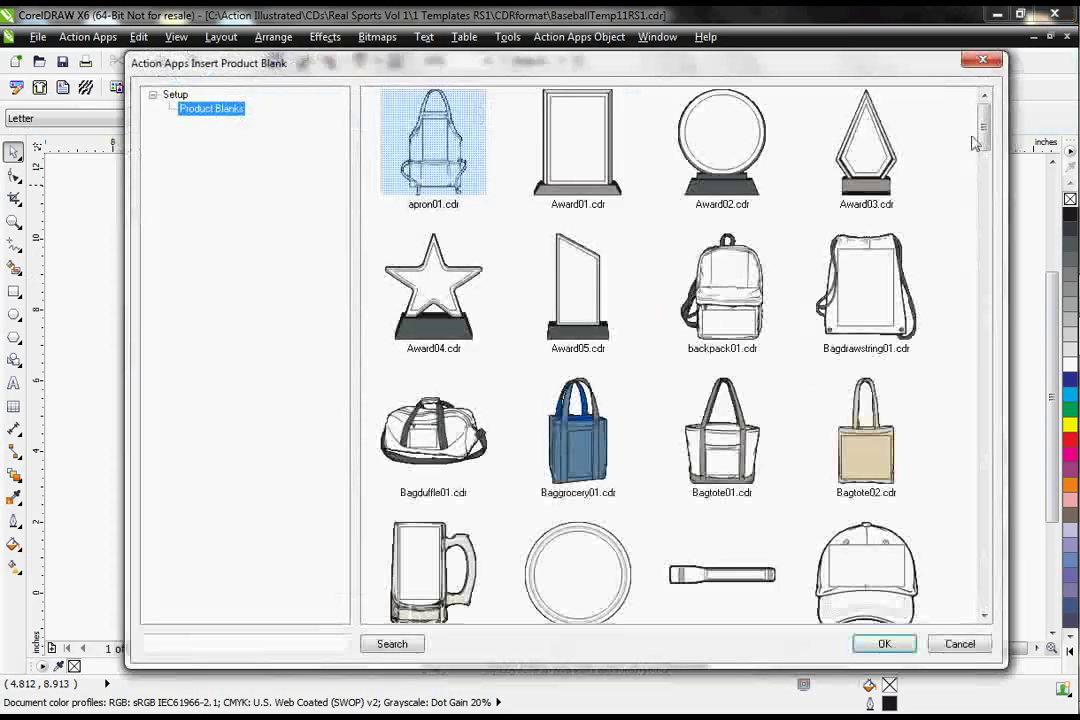
# Step: Place the design onto a T-shirt blank from the product blanks library
pyautogui.scroll(-10, 985, 140)
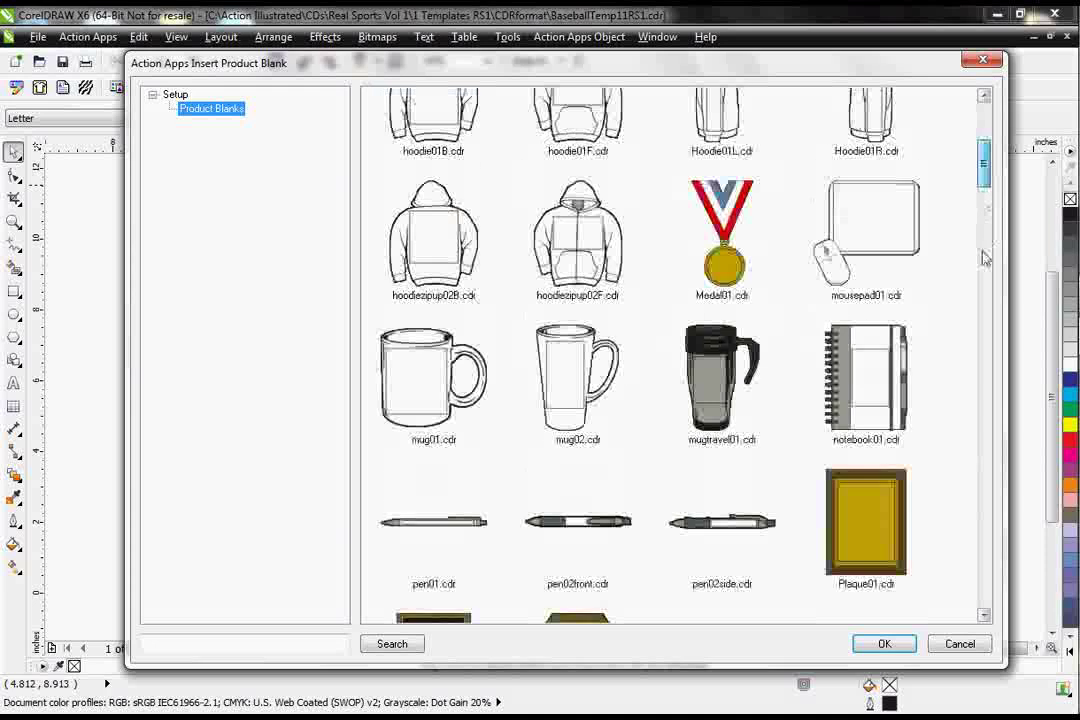
pyautogui.scroll(-10, 985, 270)
pyautogui.moveTo(988, 310); pyautogui.dragTo(987, 340)
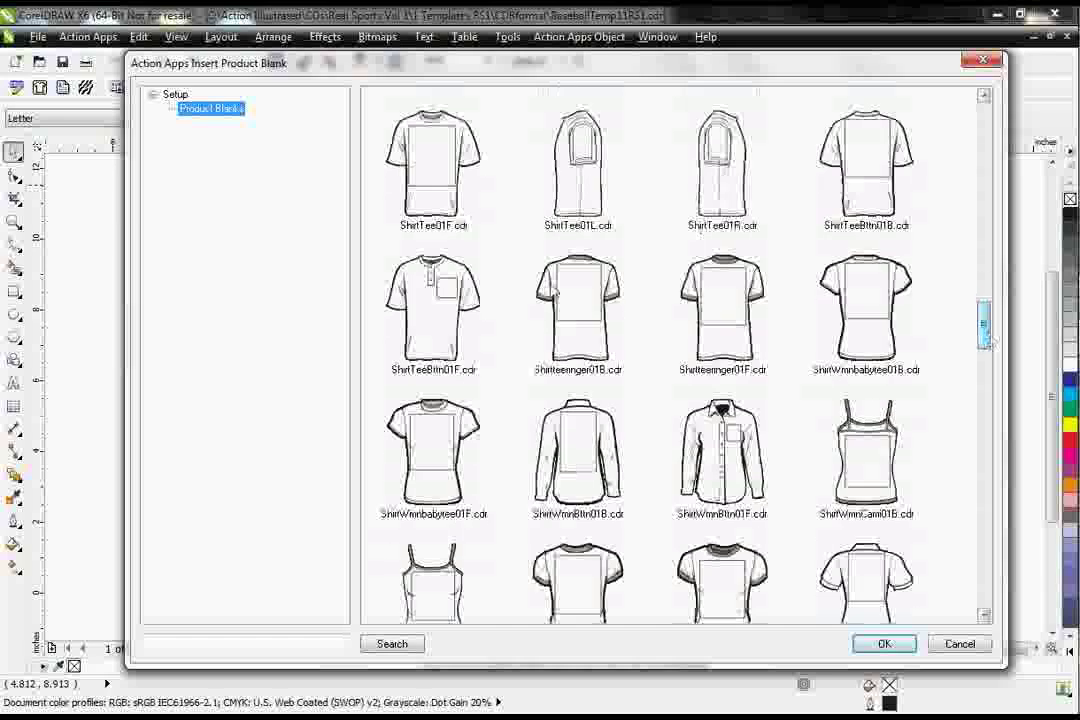
pyautogui.doubleClick(397, 470)
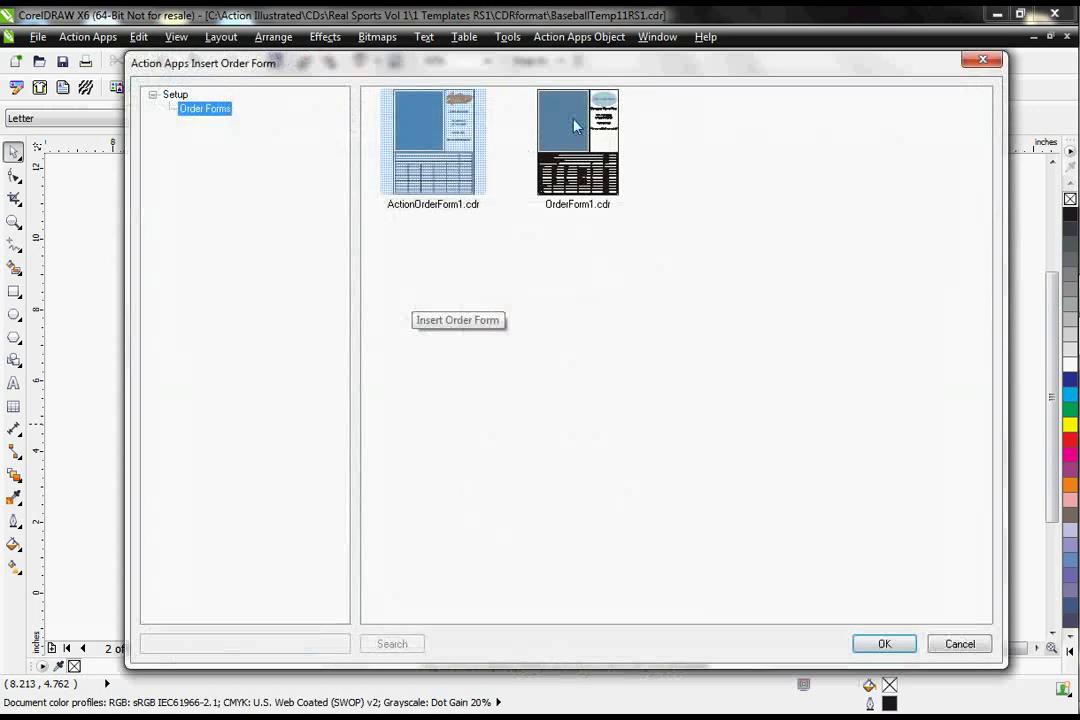
# Step: Compare the order form layouts and insert ActionOrderForm1.cdr onto the T-shirt page
pyautogui.click(575, 125)
pyautogui.click(415, 140)
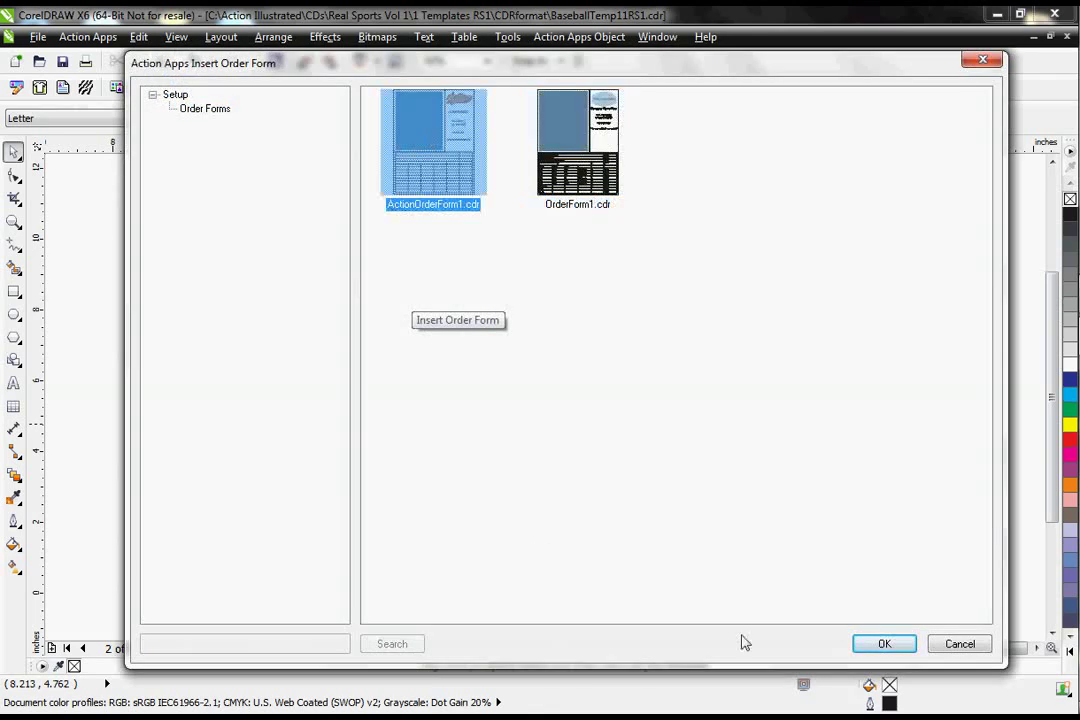
pyautogui.click(885, 645)
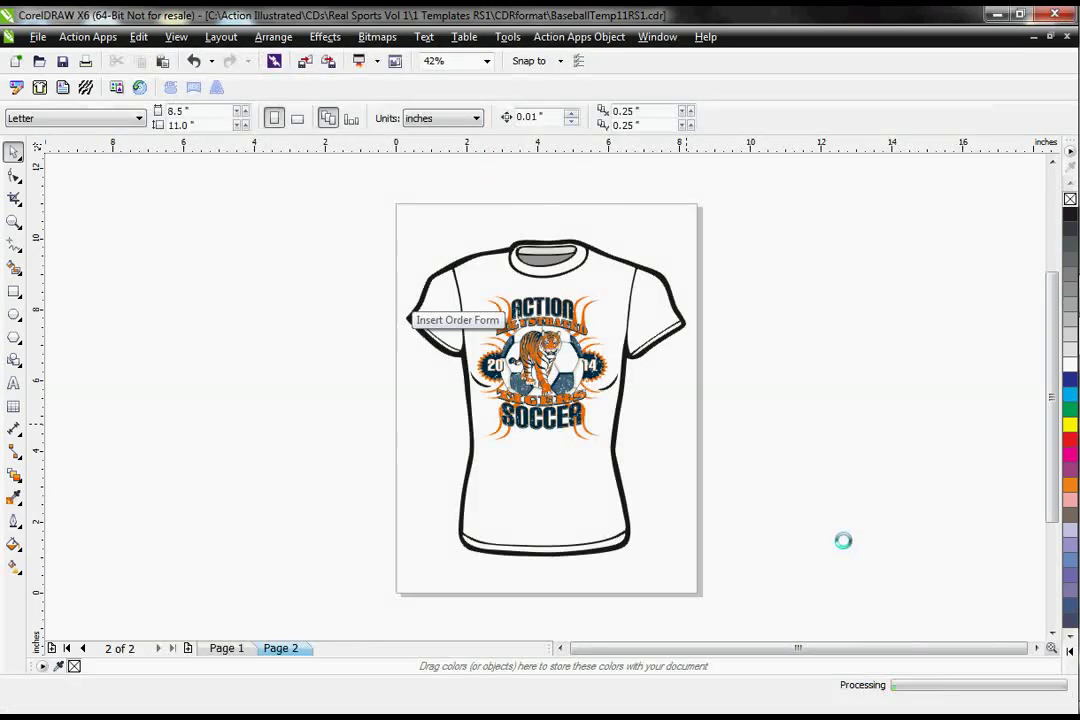